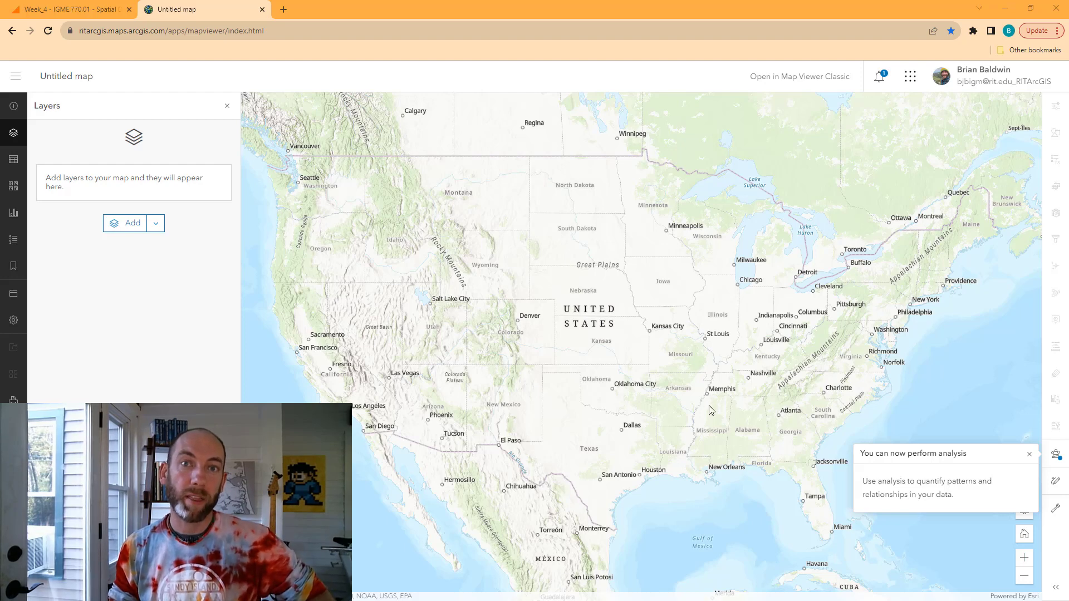
- Dismiss the analysis notice and search the My groups content for "school" layers to add to the map
{"action": "left_click", "coordinate": [1029, 454]}
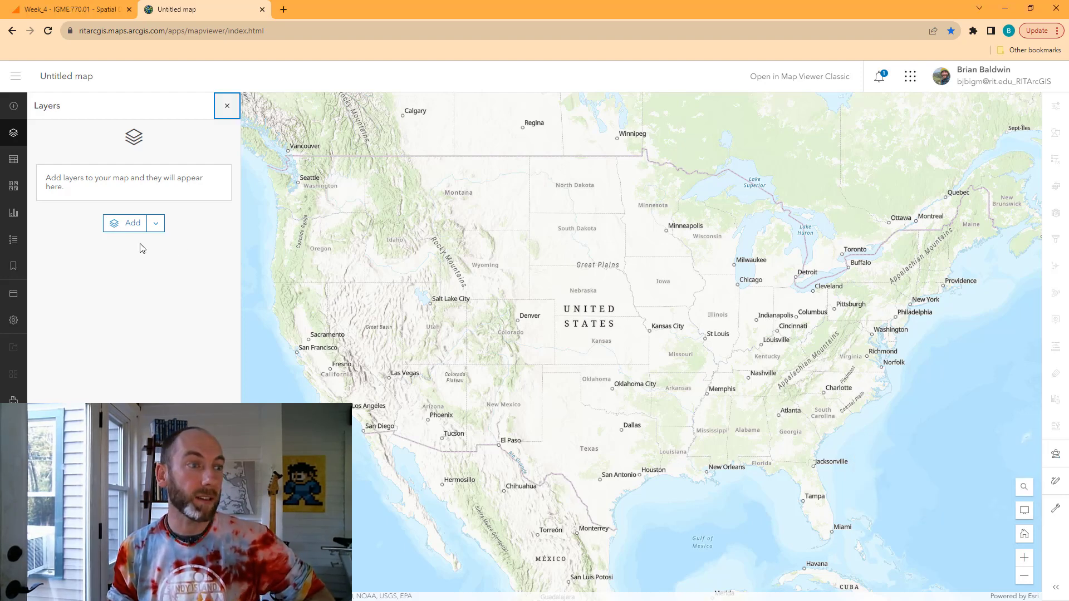
{"action": "left_click", "coordinate": [127, 224]}
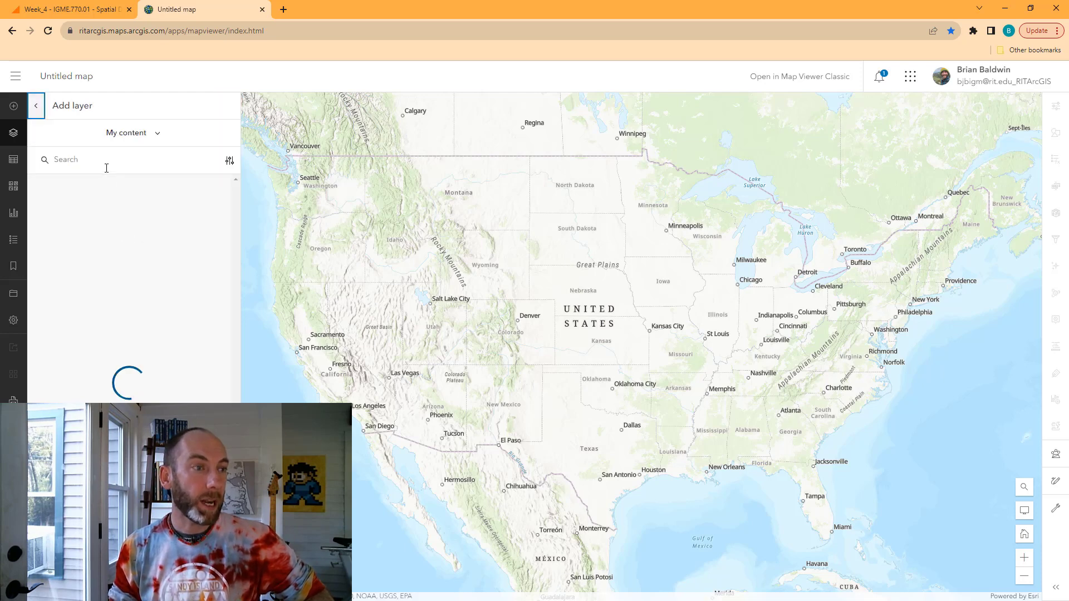
{"action": "left_click", "coordinate": [156, 138]}
{"action": "left_click", "coordinate": [123, 109]}
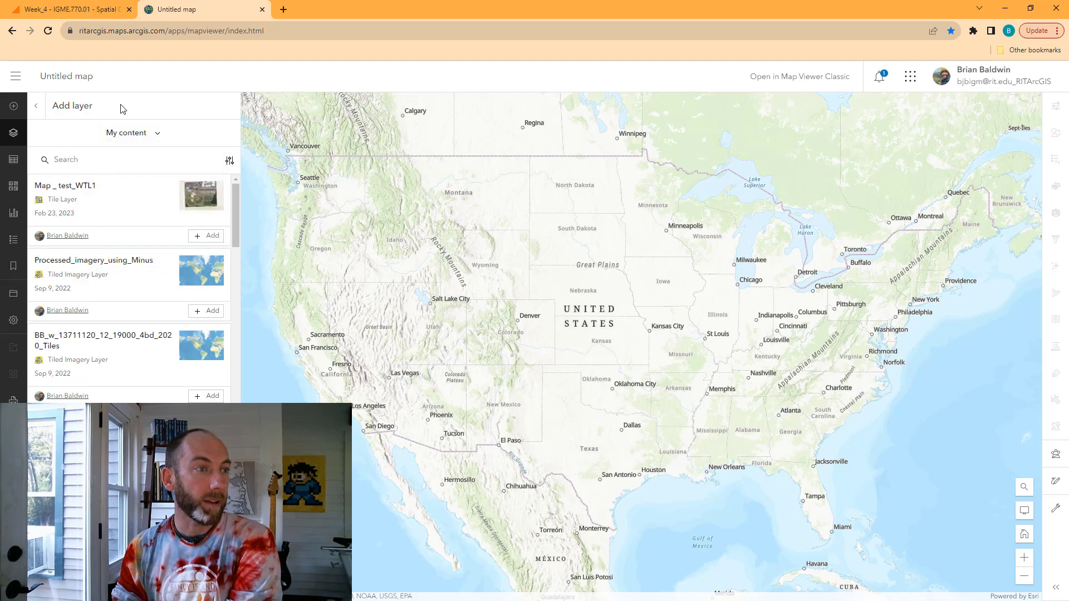
{"action": "left_click", "coordinate": [151, 134]}
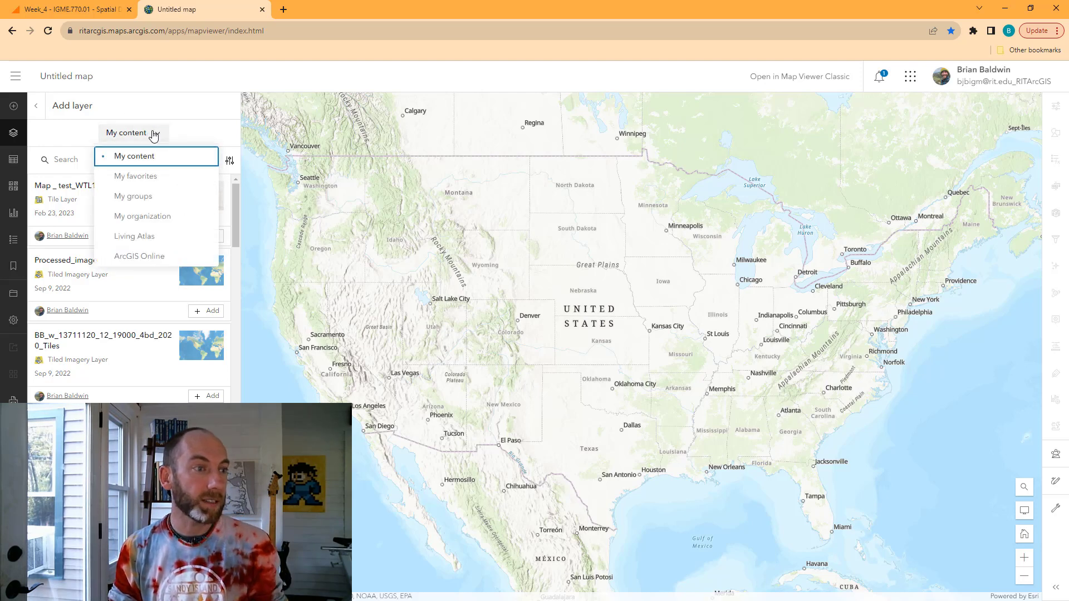
{"action": "left_click", "coordinate": [150, 196]}
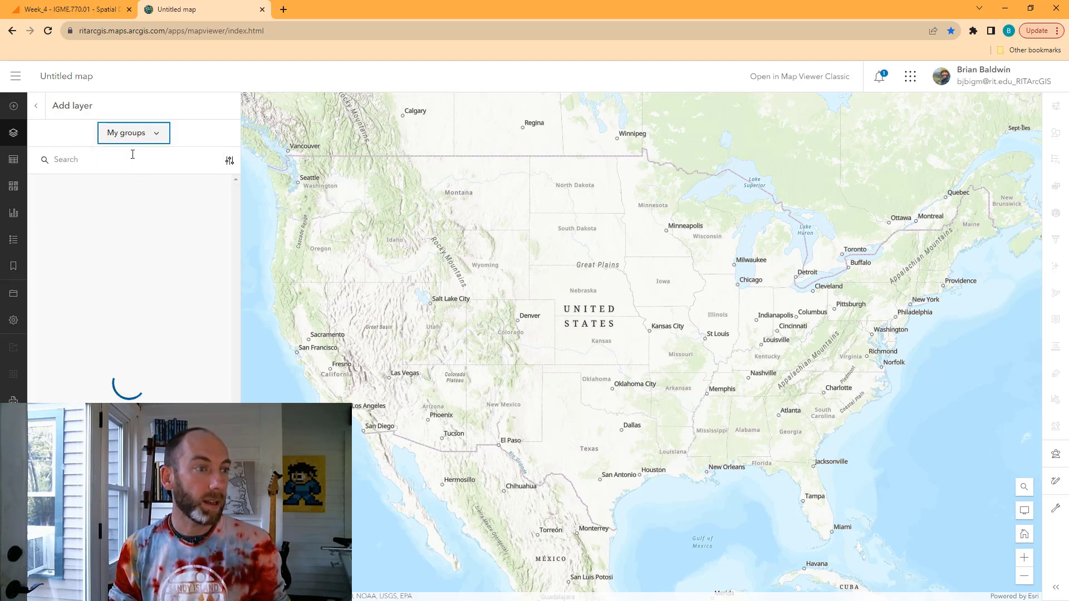
{"action": "left_click", "coordinate": [101, 161]}
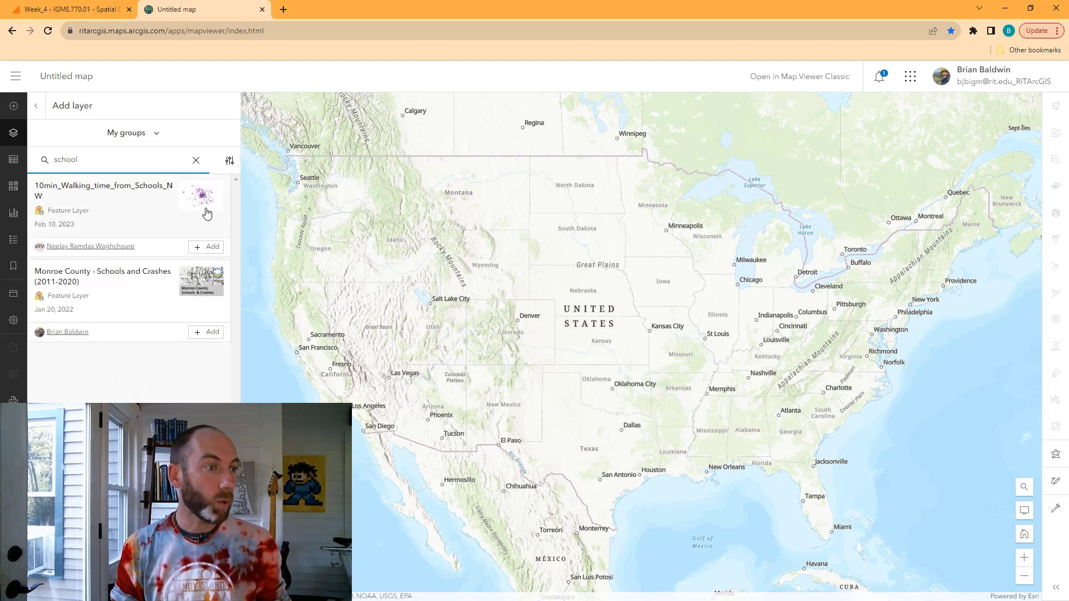
- Add the "Monroe County - Schools and Crashes (2011-2020)" feature layer to the map and return to the layer list
{"action": "left_click", "coordinate": [205, 334]}
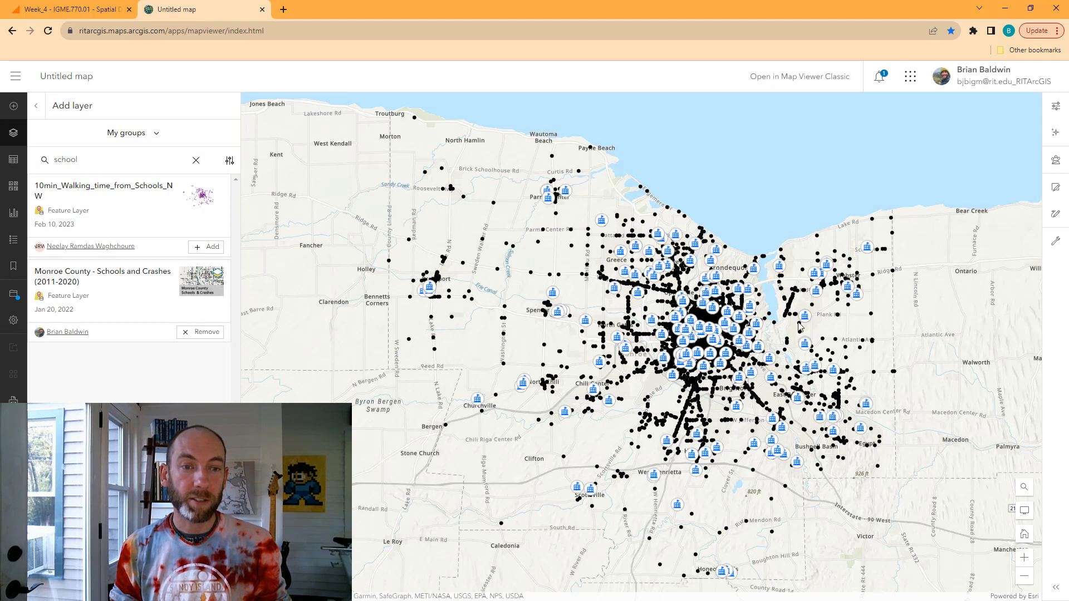
{"action": "left_click_drag", "start_coordinate": [801, 327], "coordinate": [737, 324]}
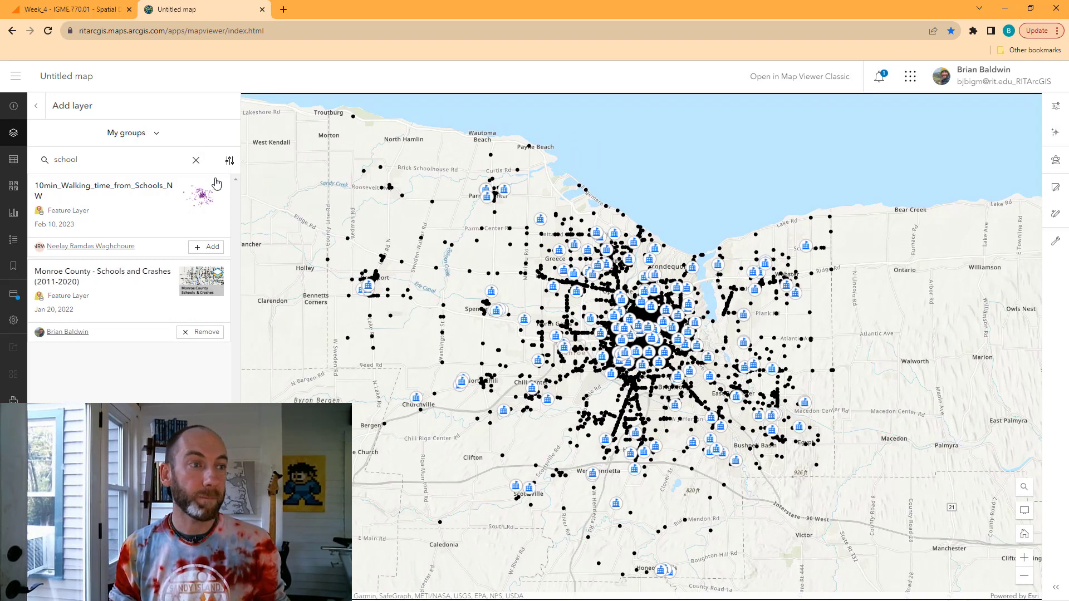
{"action": "left_click", "coordinate": [196, 160]}
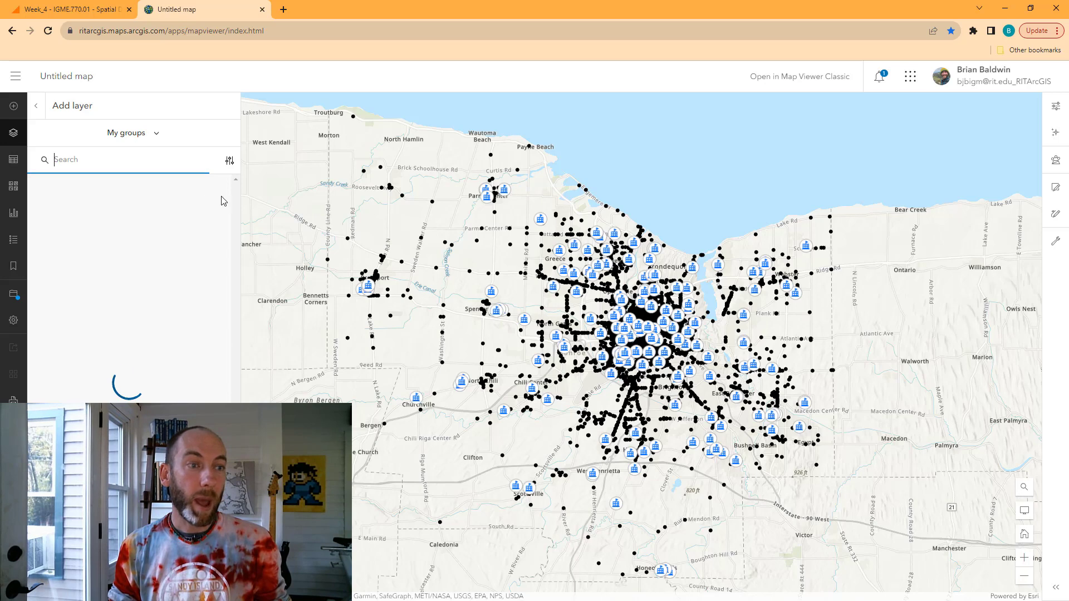
{"action": "left_click", "coordinate": [36, 105]}
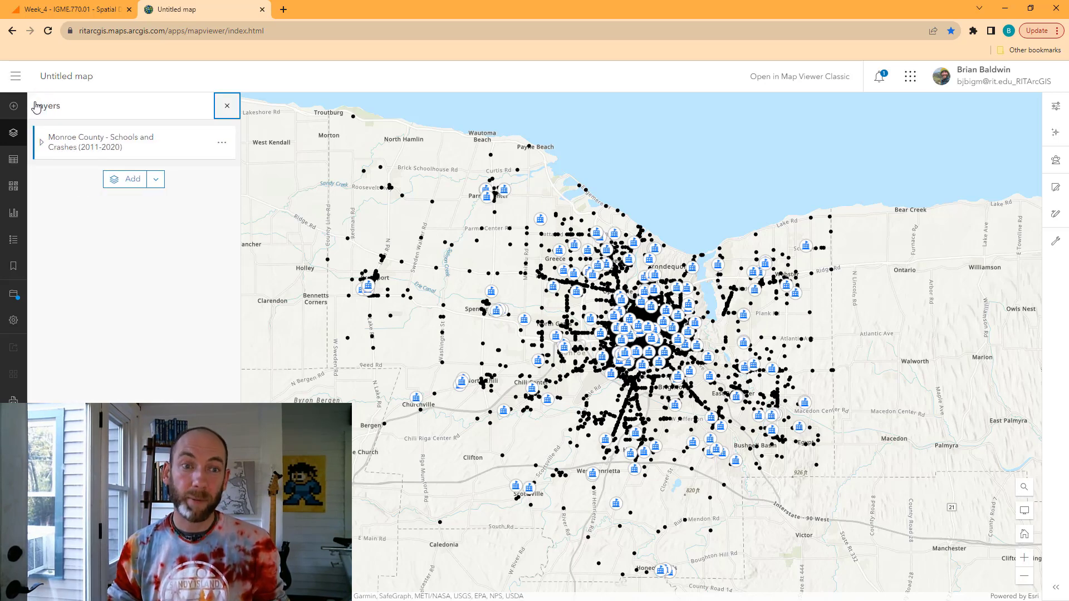
- Expand the Schools and Crashes group and view the properties of its Monroe County Schools and Crashes 2011 to 2020 sublayers
{"action": "left_click", "coordinate": [42, 146]}
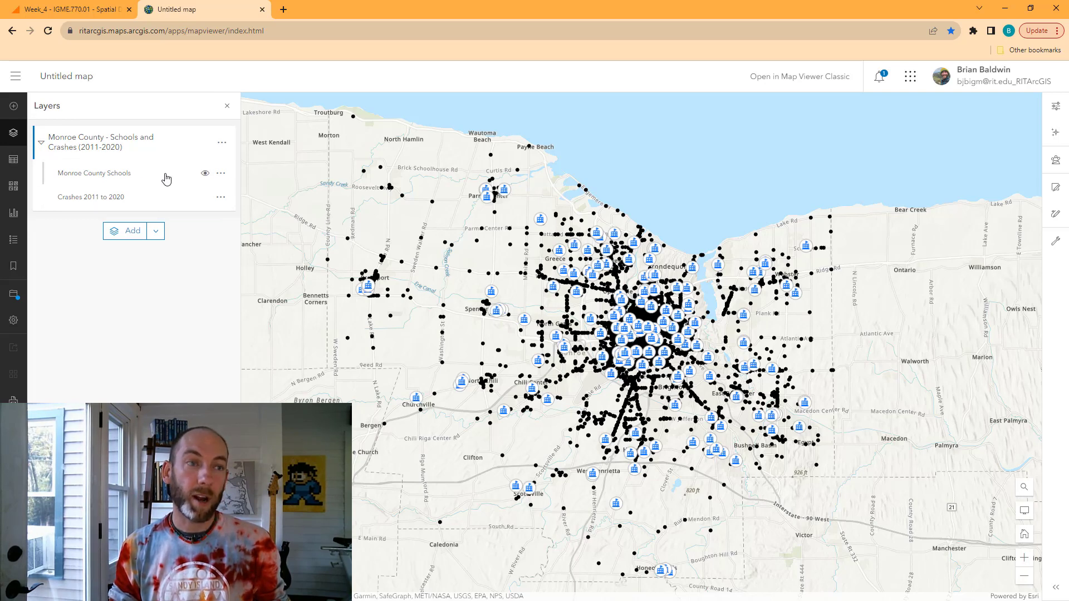
{"action": "left_click", "coordinate": [149, 177]}
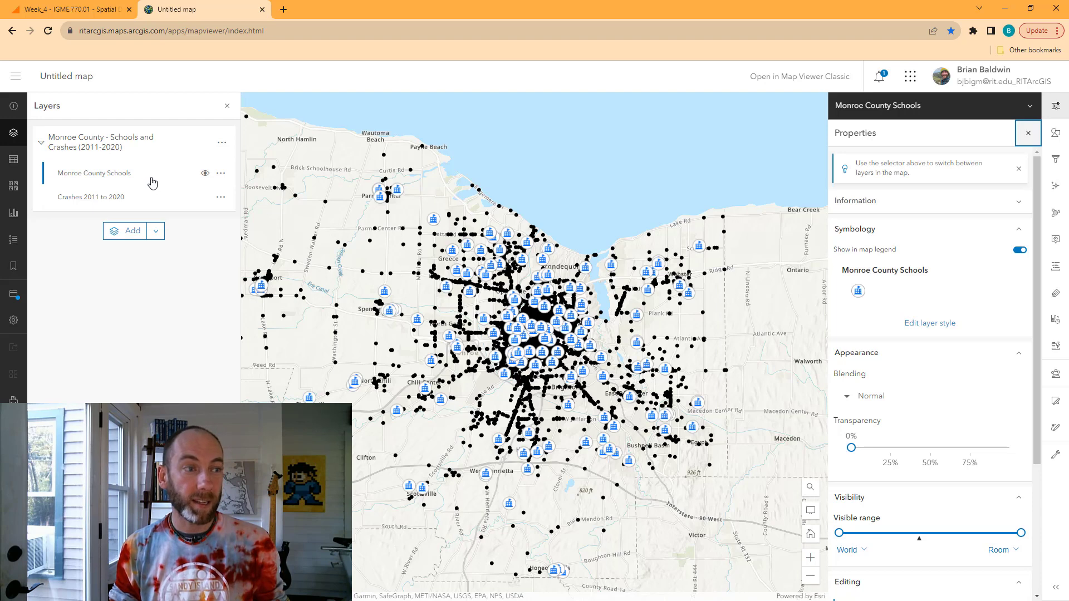
{"action": "left_click", "coordinate": [148, 200]}
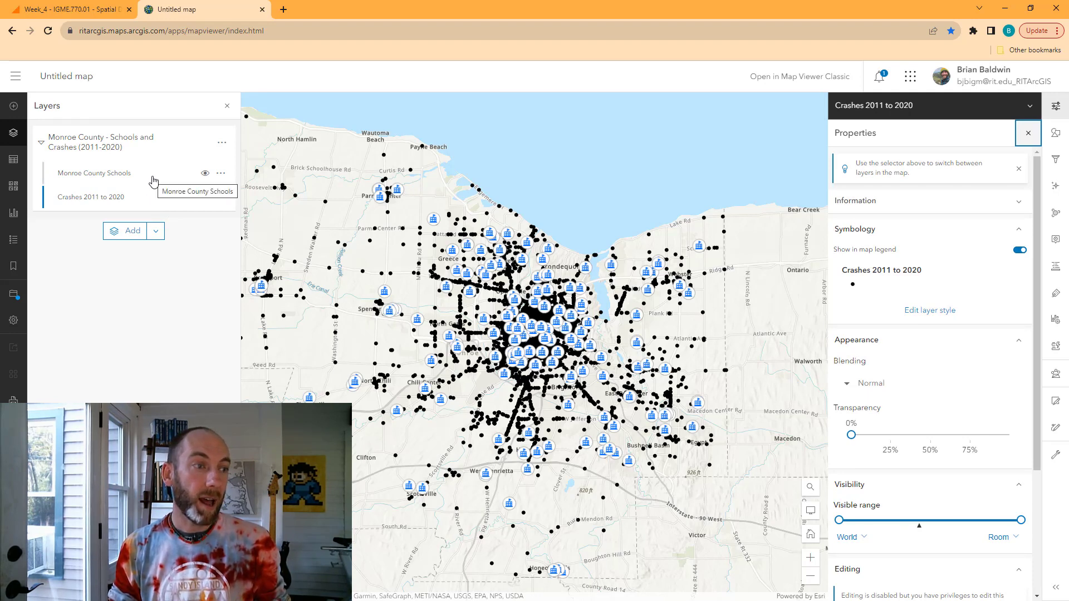
{"action": "left_click", "coordinate": [153, 181]}
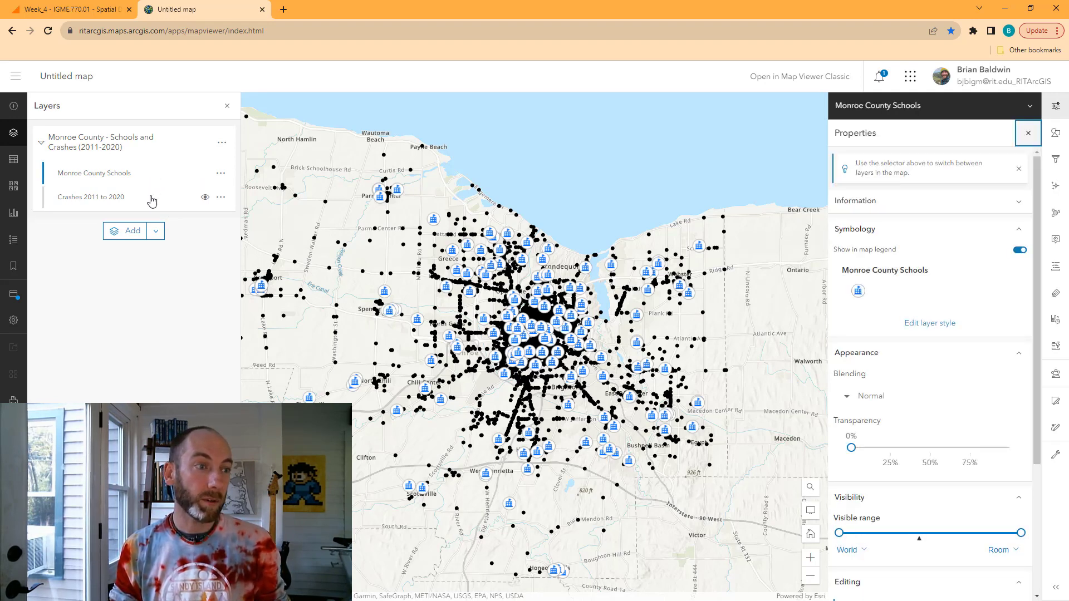
- Try styling the Crashes 2011 to 2020 layer by the ACCD_TYP field, inspect the points around Rochester, and remove the field again
{"action": "left_click", "coordinate": [151, 199]}
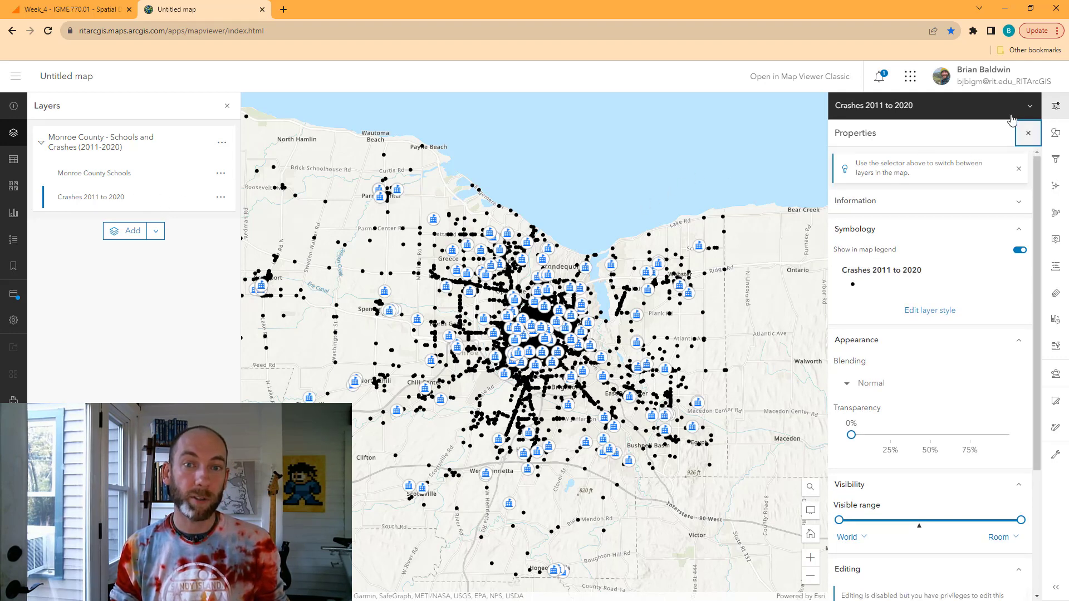
{"action": "left_click", "coordinate": [1057, 136]}
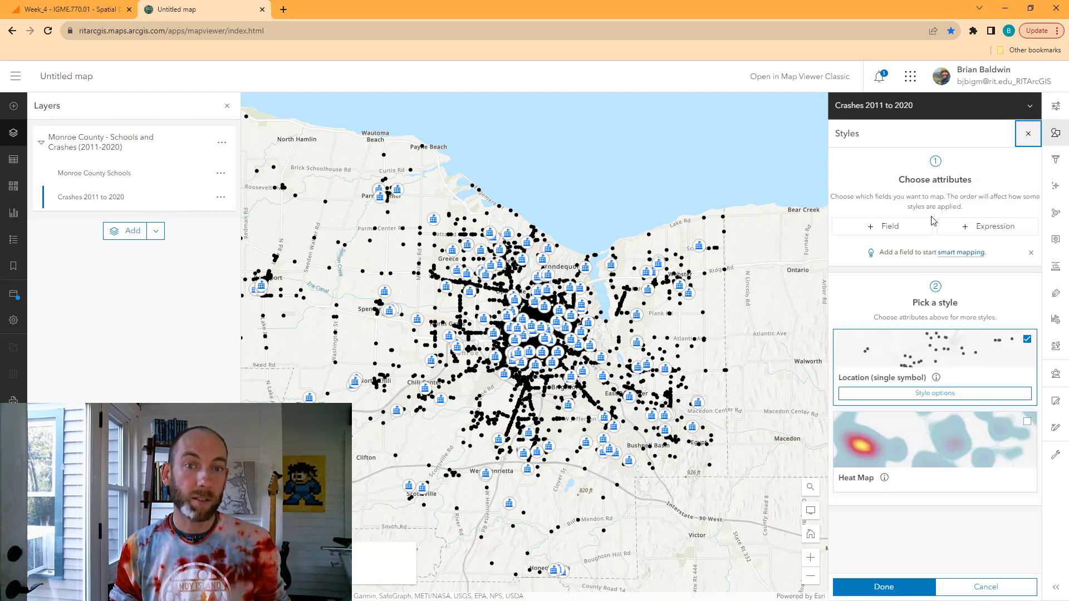
{"action": "left_click", "coordinate": [893, 228]}
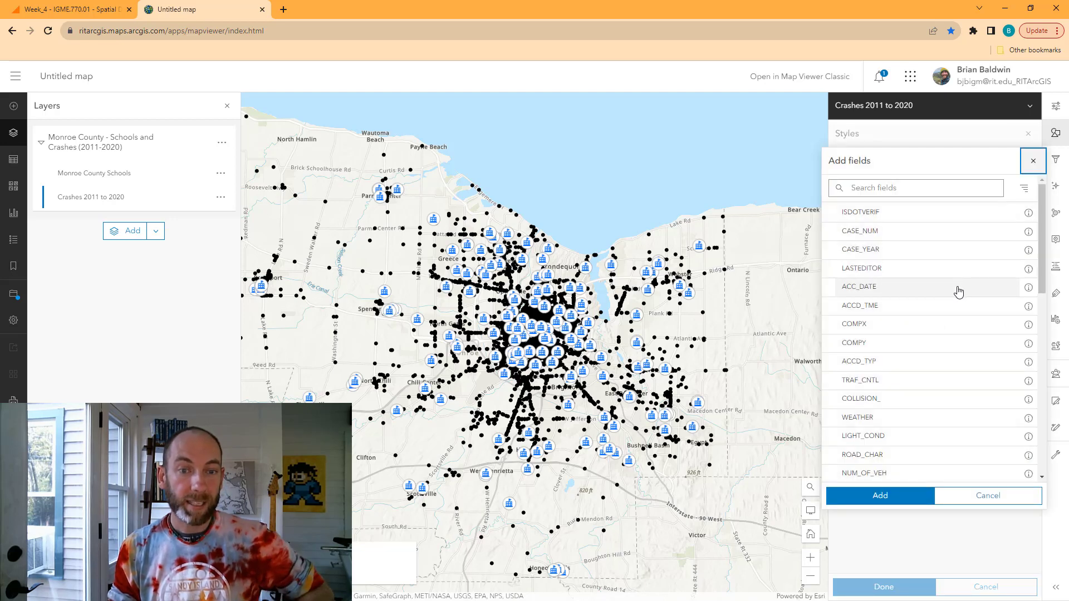
{"action": "left_click", "coordinate": [914, 365]}
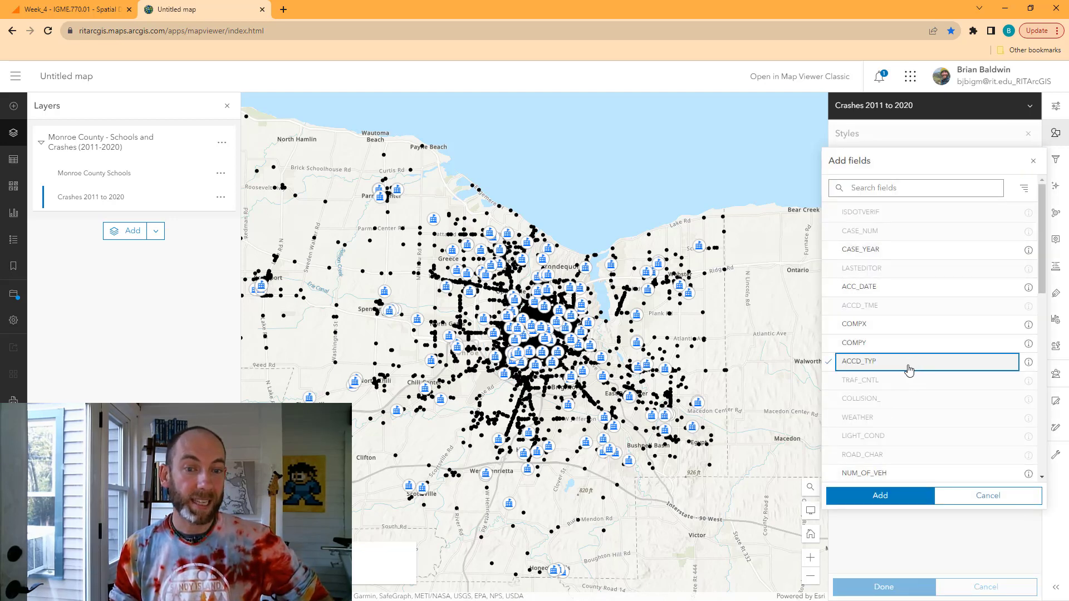
{"action": "left_click", "coordinate": [885, 496]}
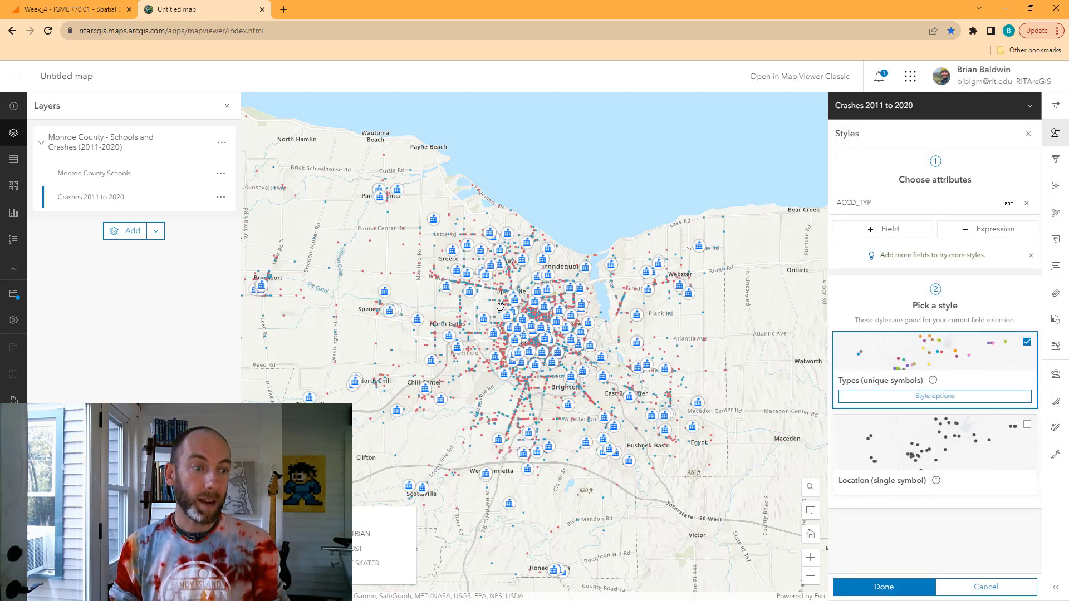
{"action": "scroll", "coordinate": [500, 307], "scroll_direction": "up", "scroll_amount": 3}
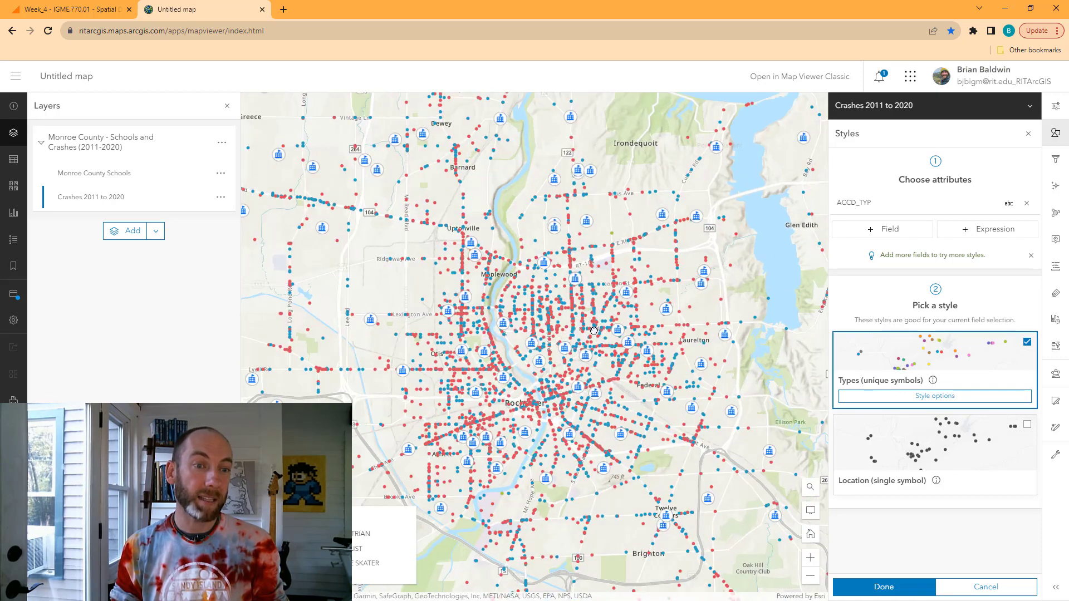
{"action": "scroll", "coordinate": [601, 343], "scroll_direction": "up", "scroll_amount": 5}
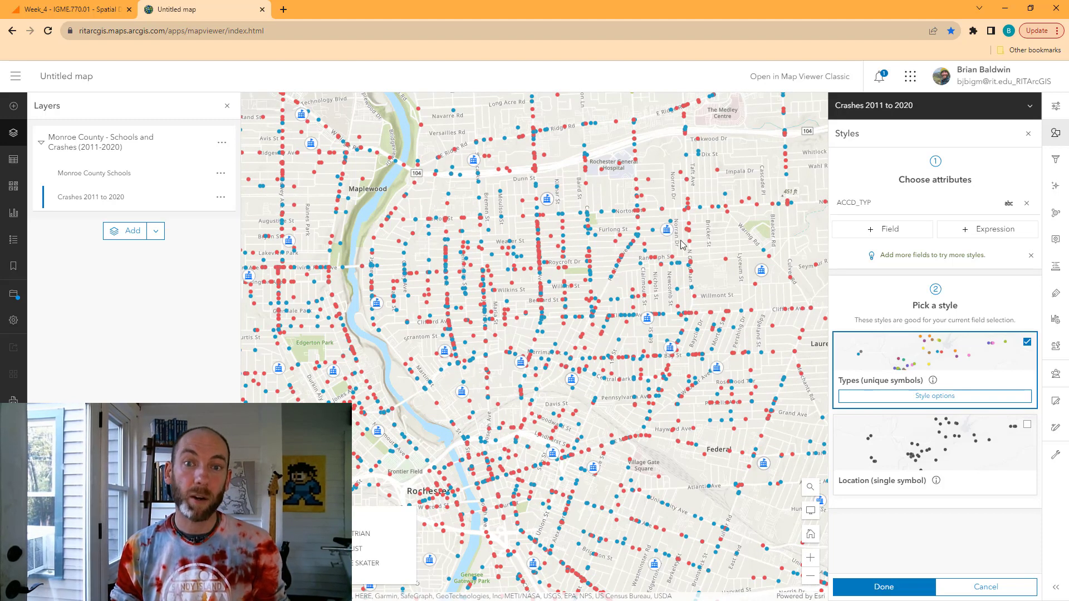
{"action": "left_click", "coordinate": [1026, 203]}
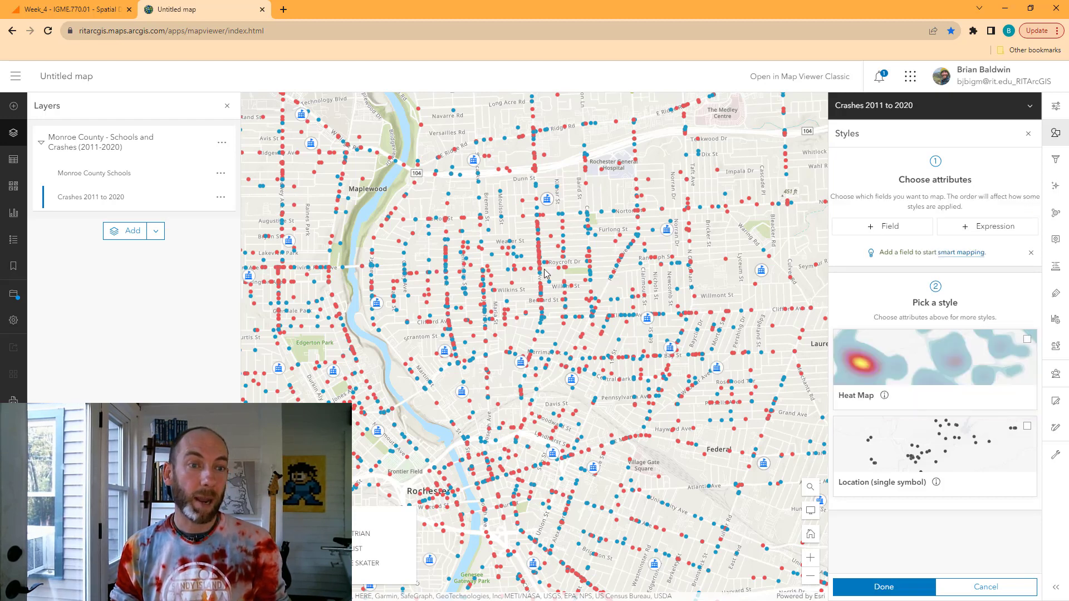
- Examine the attribute table of the Crashes 2011 to 2020 layer, looking across its fields, and close it
{"action": "left_click", "coordinate": [221, 198]}
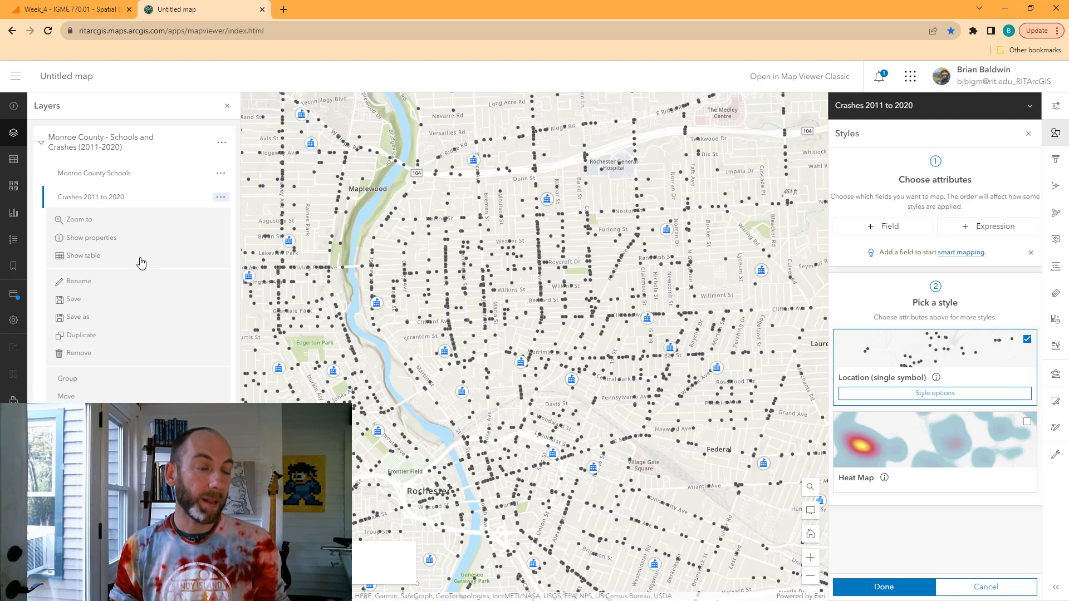
{"action": "left_click", "coordinate": [104, 259]}
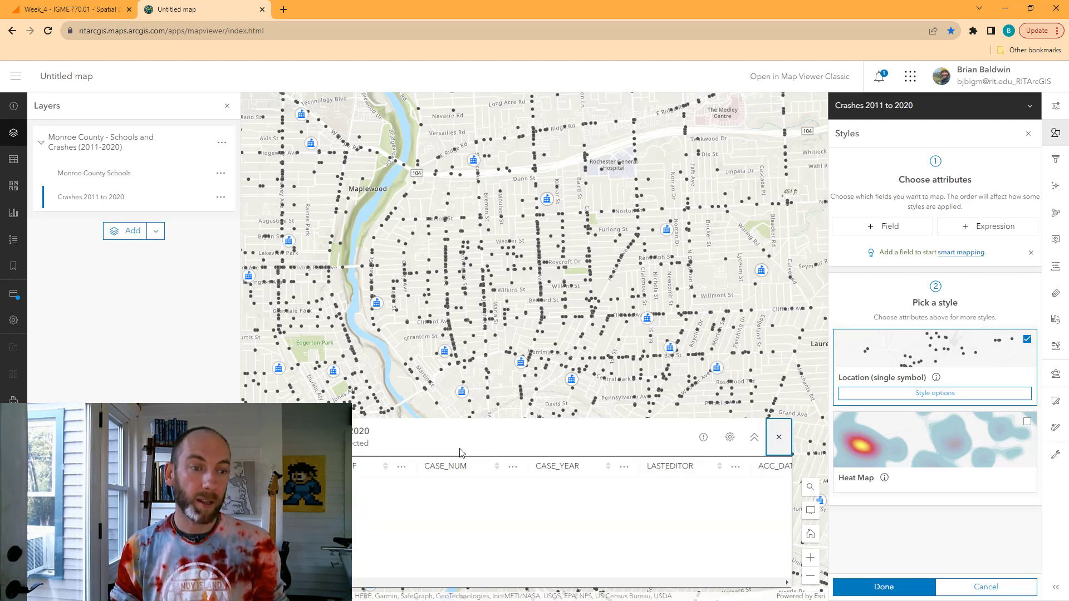
{"action": "left_click_drag", "start_coordinate": [325, 584], "coordinate": [372, 586]}
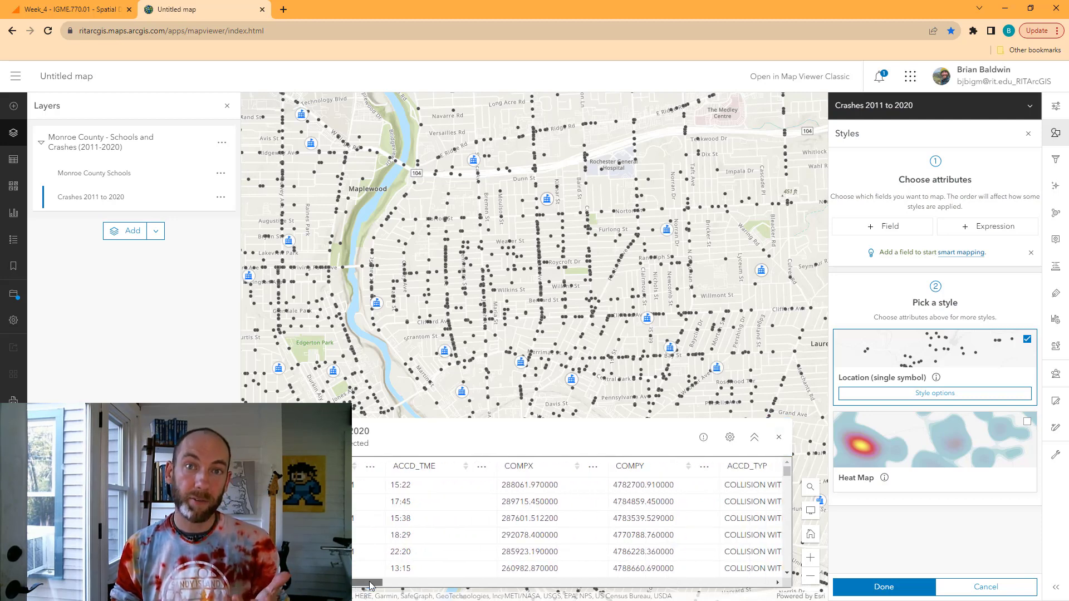
{"action": "left_click_drag", "start_coordinate": [371, 586], "coordinate": [466, 585]}
{"action": "scroll", "coordinate": [553, 533], "scroll_direction": "down", "scroll_amount": 3}
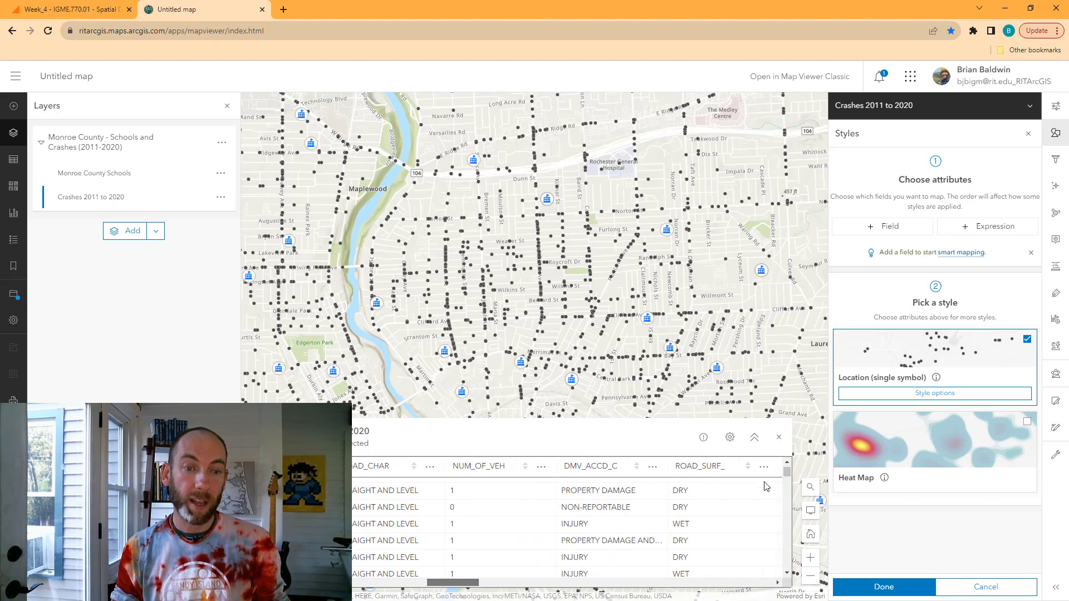
{"action": "left_click", "coordinate": [779, 438]}
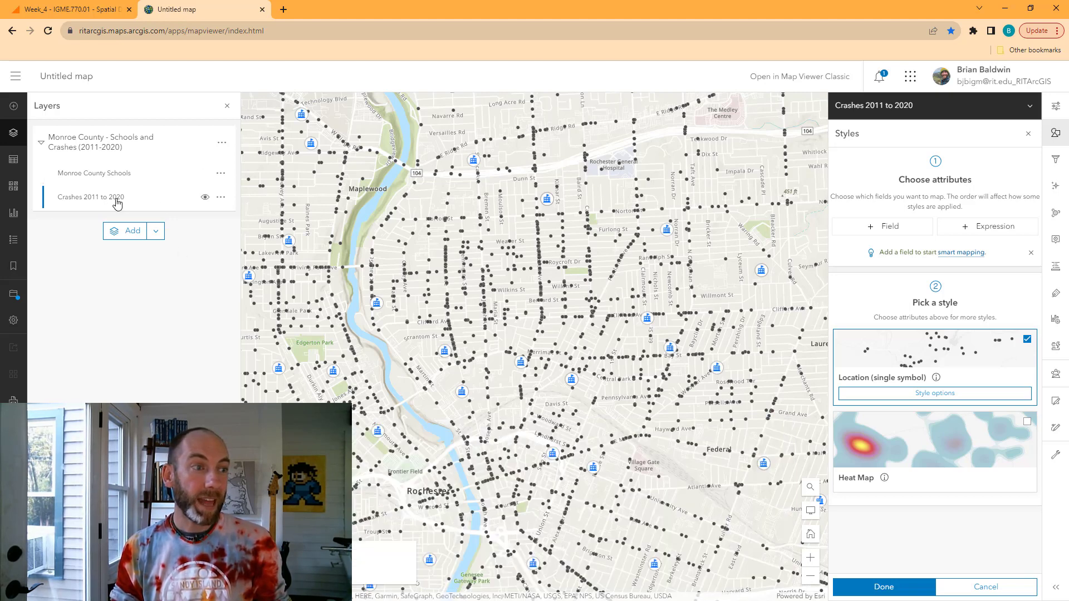
- Search the analysis tools for "hot spots" and open the Find Hot Spots tool
{"action": "left_click", "coordinate": [139, 175]}
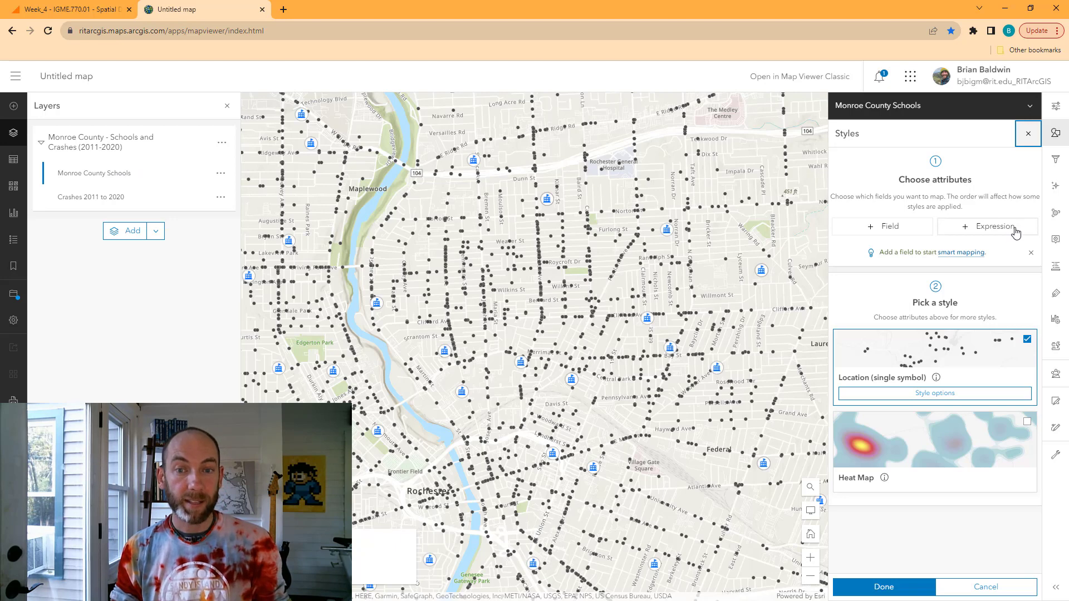
{"action": "left_click", "coordinate": [1055, 376]}
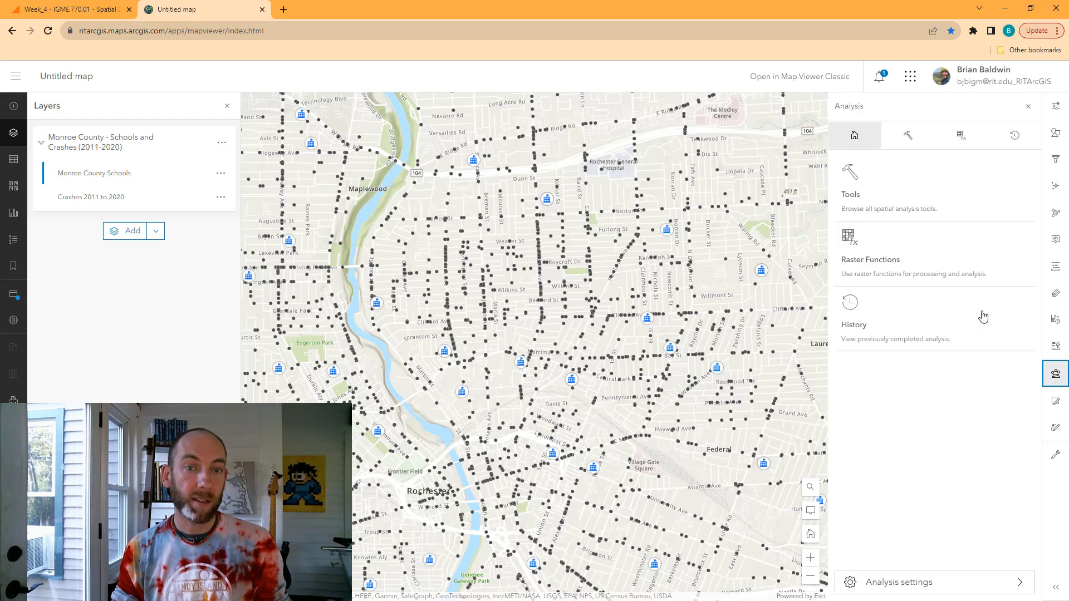
{"action": "left_click", "coordinate": [953, 192]}
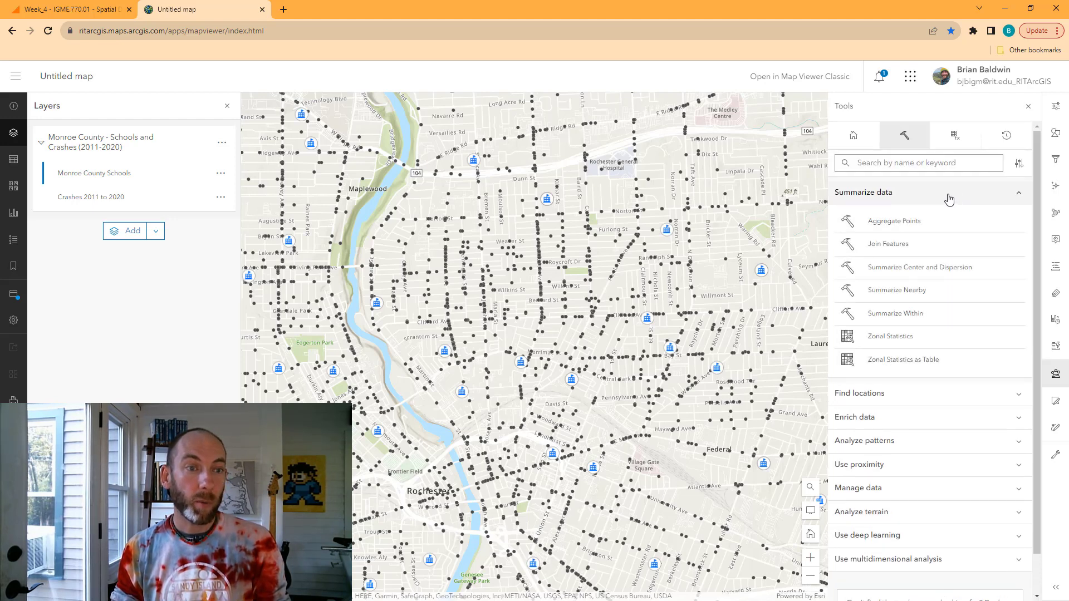
{"action": "left_click", "coordinate": [944, 163]}
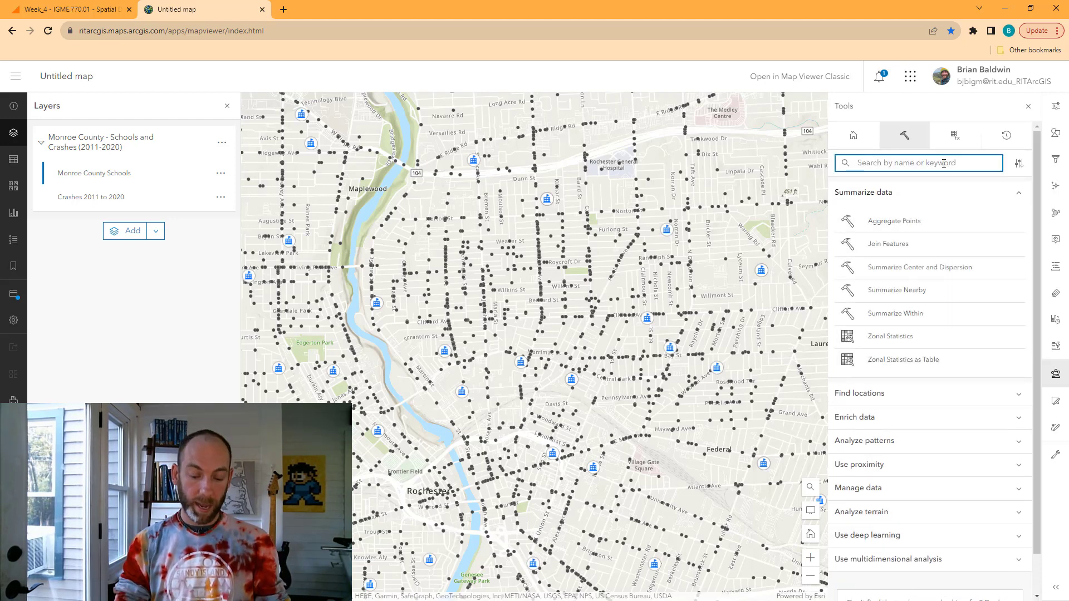
{"action": "type", "text": "hot spots"}
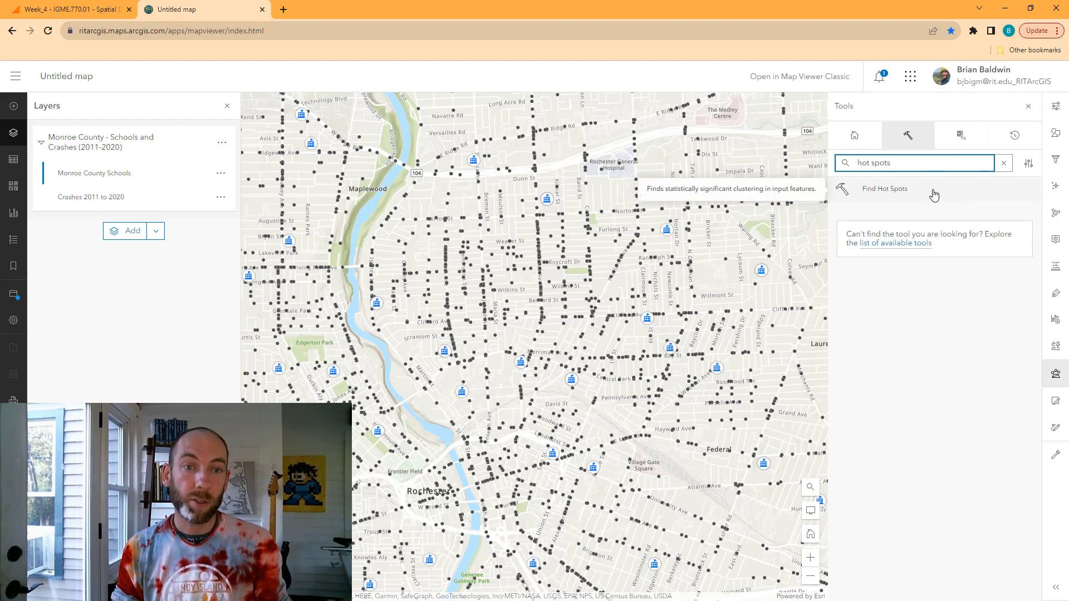
{"action": "left_click", "coordinate": [930, 192]}
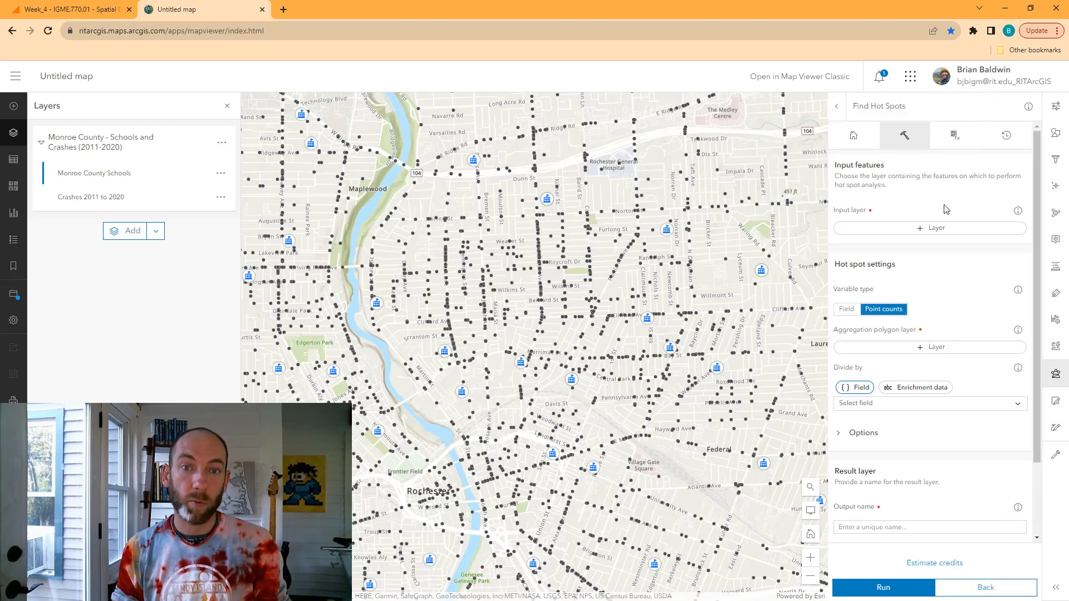
- Set Monroe County Schools as the Find Hot Spots input layer and try to run it with the output name hotspots-schools
{"action": "left_click", "coordinate": [932, 234]}
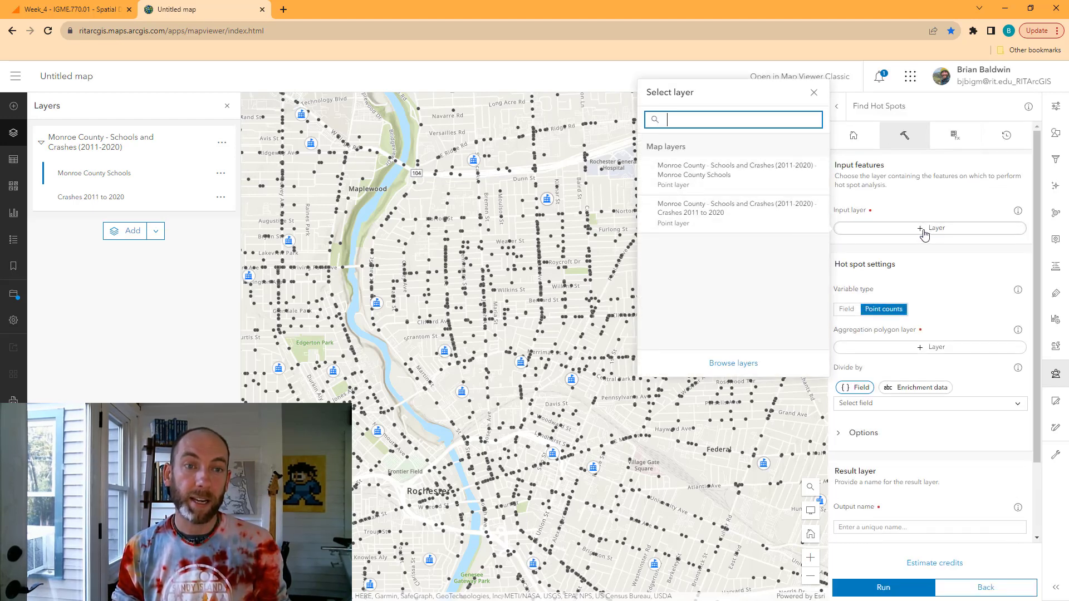
{"action": "left_click", "coordinate": [763, 178]}
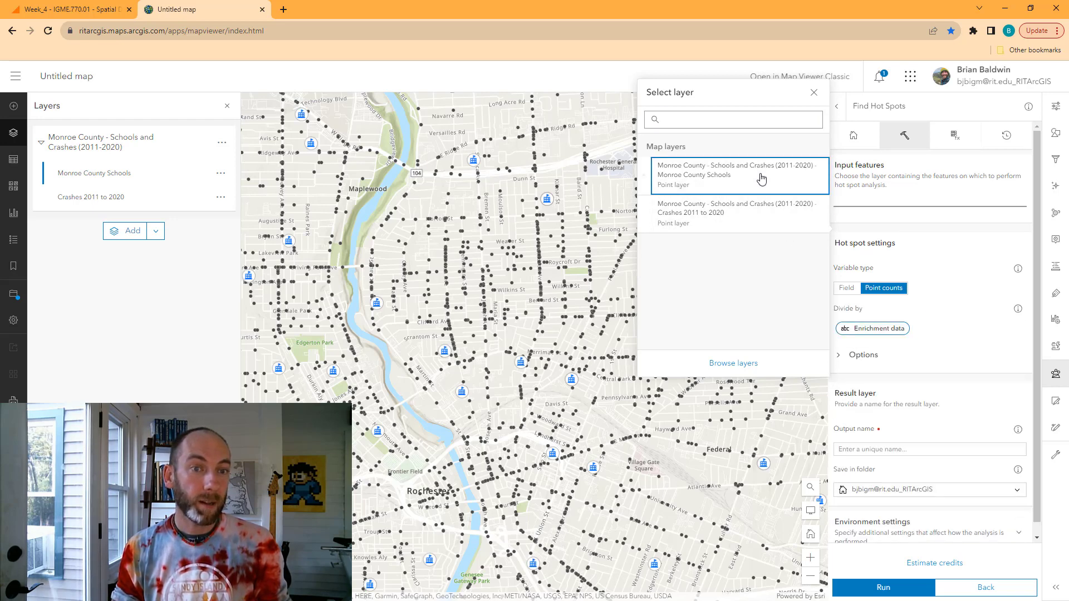
{"action": "scroll", "coordinate": [947, 309], "scroll_direction": "down", "scroll_amount": 3}
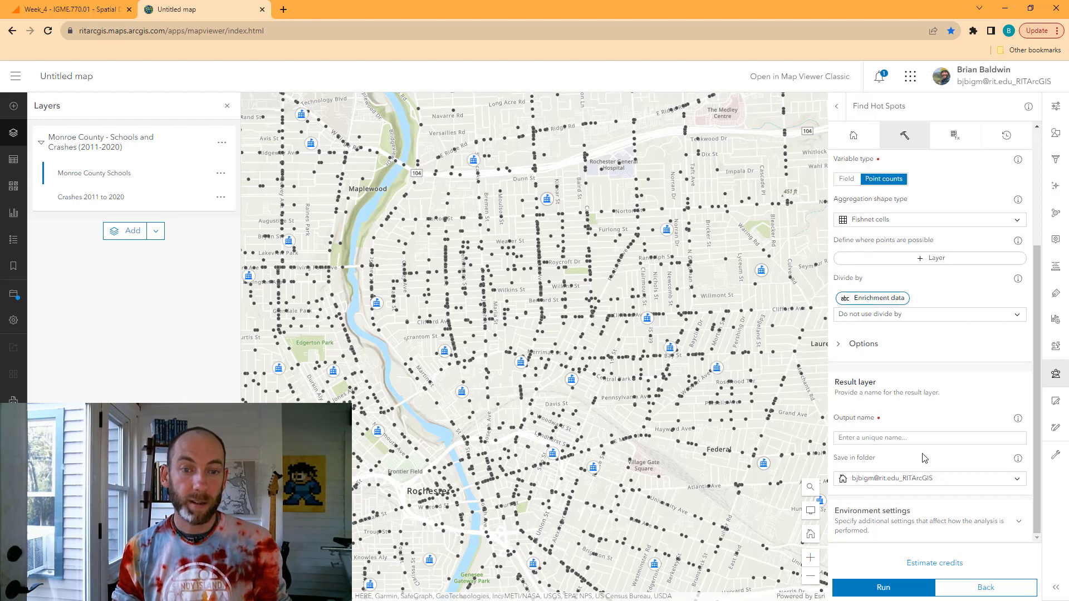
{"action": "left_click", "coordinate": [929, 438]}
{"action": "type", "text": "hotspots-schools"}
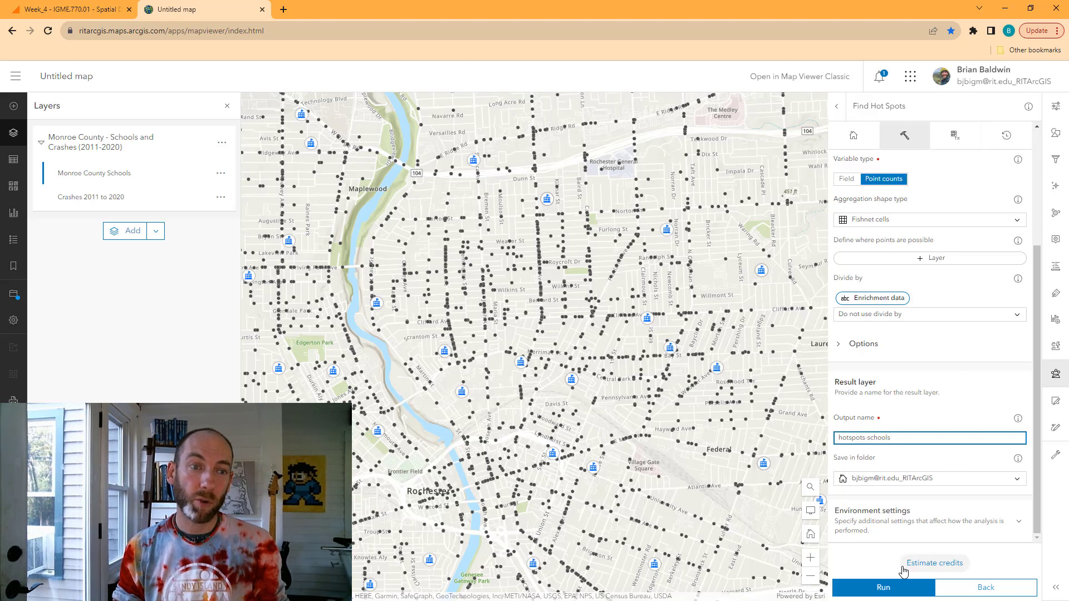
{"action": "left_click", "coordinate": [882, 588]}
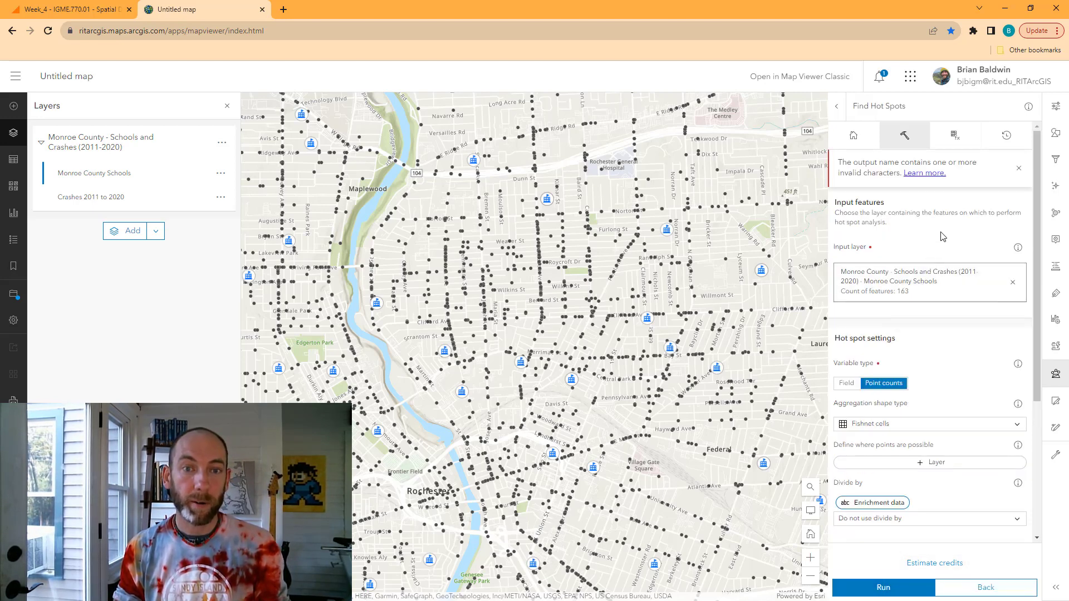
- Change the output name to hotspots_schools and run the Find Hot Spots analysis
{"action": "scroll", "coordinate": [953, 239], "scroll_direction": "down", "scroll_amount": 5}
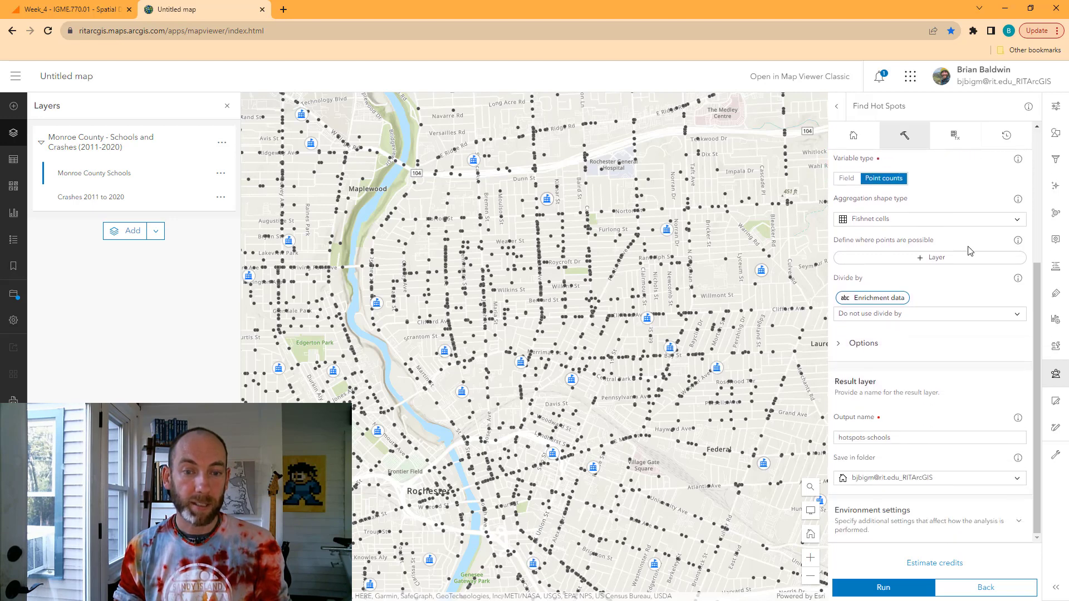
{"action": "left_click", "coordinate": [870, 438]}
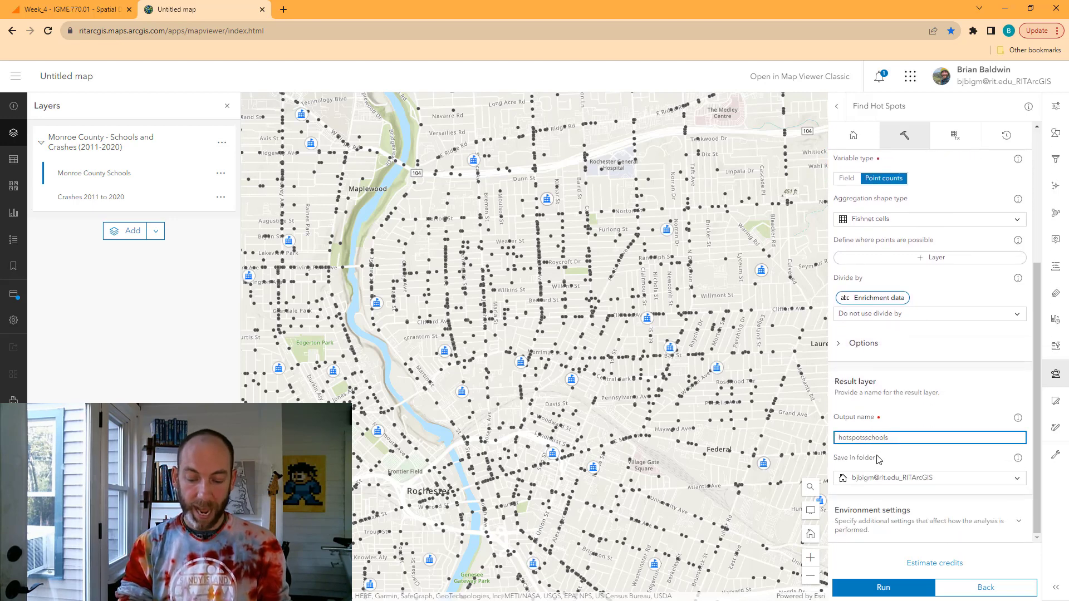
{"action": "left_click", "coordinate": [884, 588]}
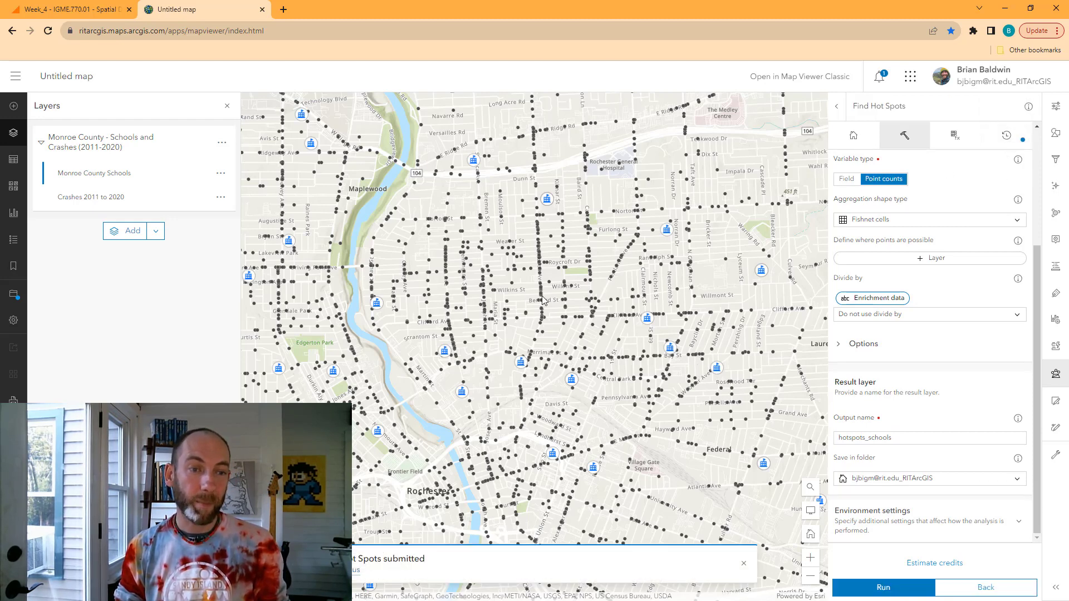
- Check the Find Hot Spots run in the analysis history and view the options available for it
{"action": "left_click", "coordinate": [1009, 139]}
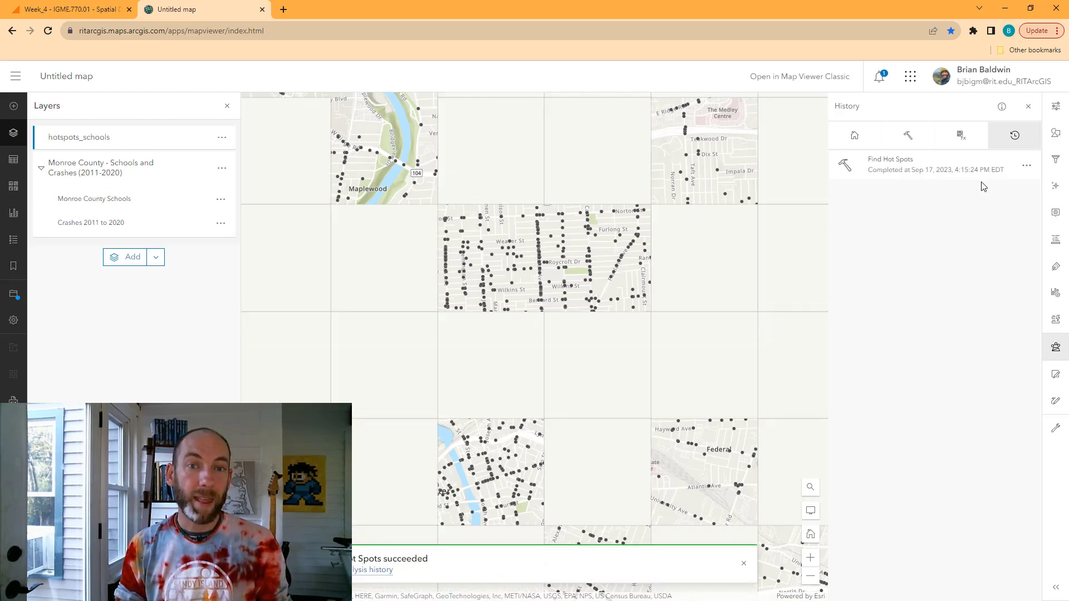
{"action": "left_click", "coordinate": [1027, 167]}
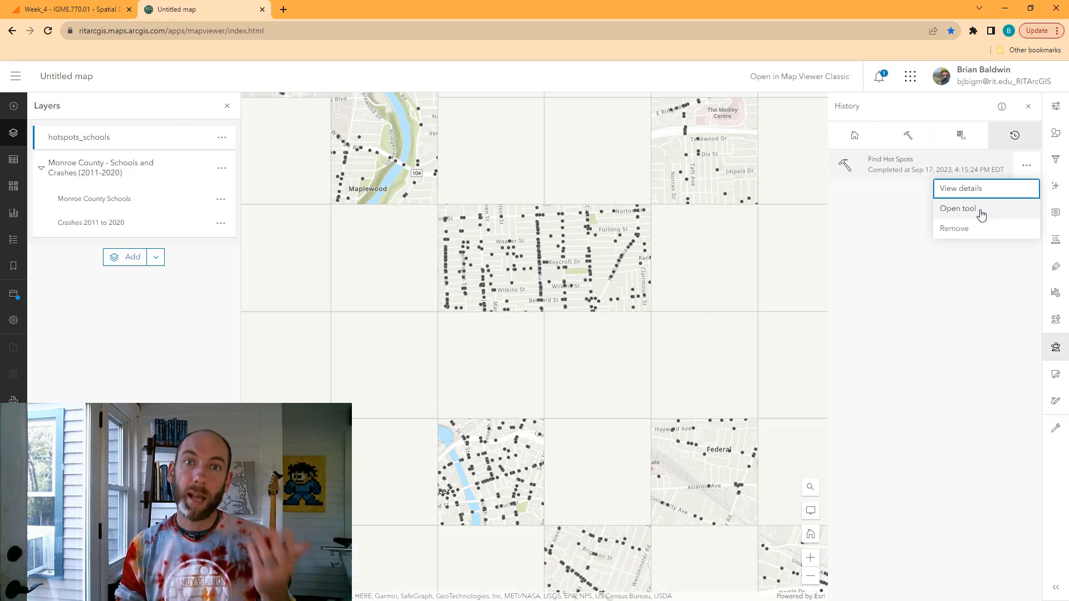
{"action": "left_click", "coordinate": [909, 225]}
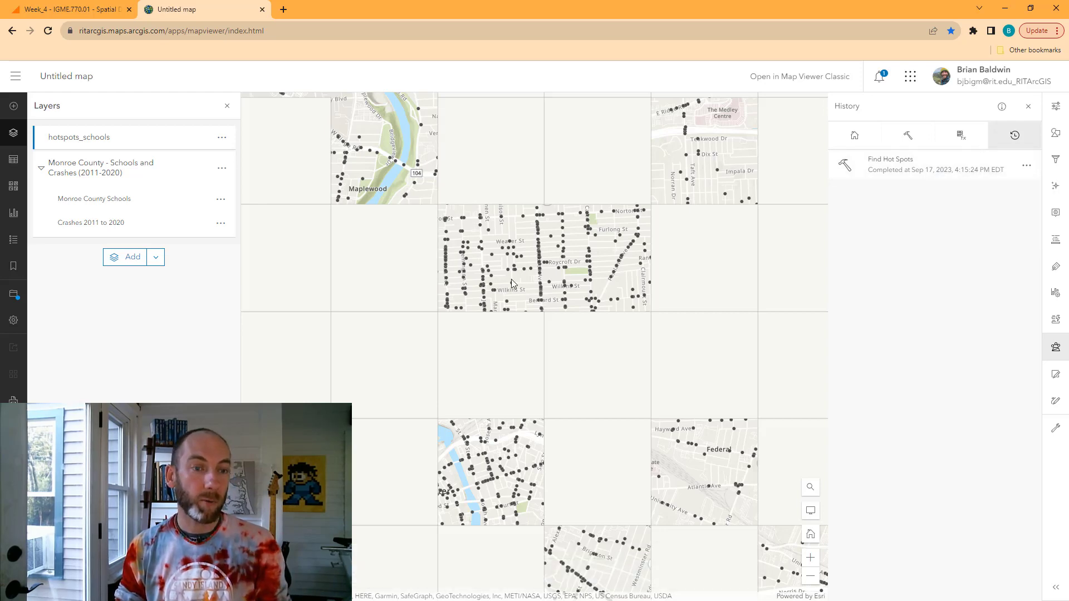
- Examine the hotspots_schools grid across Monroe County, focusing on the red cell near Brockport
{"action": "scroll", "coordinate": [499, 328], "scroll_direction": "down", "scroll_amount": 4}
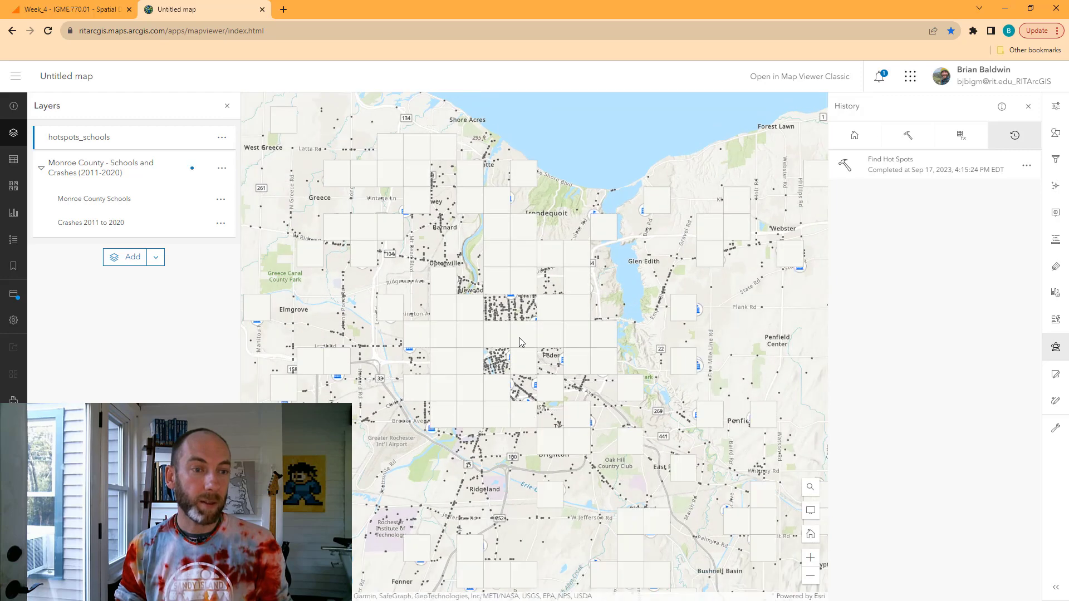
{"action": "scroll", "coordinate": [509, 323], "scroll_direction": "down", "scroll_amount": 2}
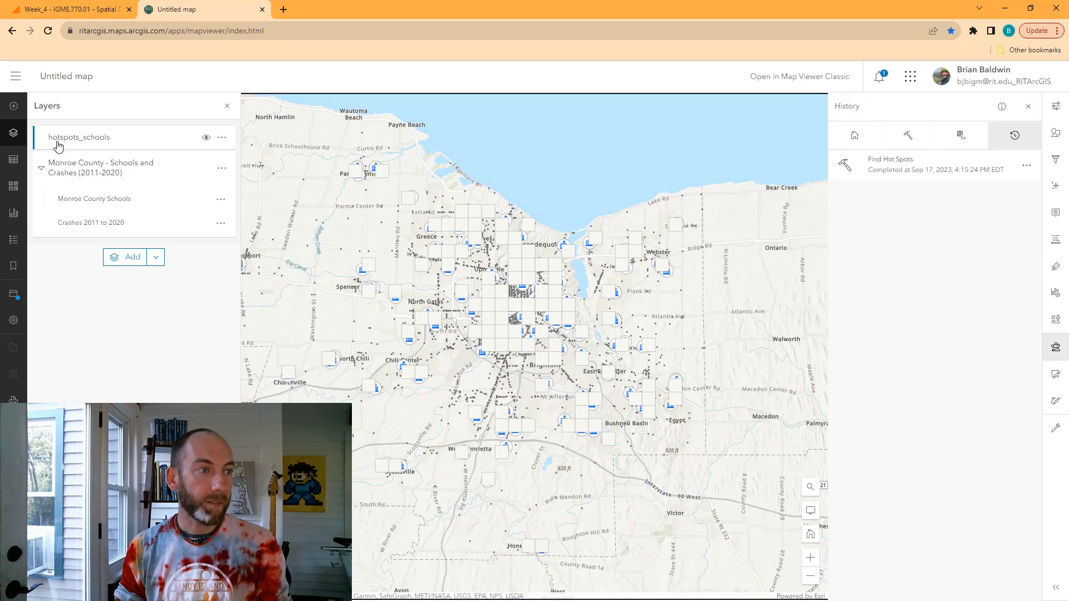
{"action": "left_click_drag", "start_coordinate": [582, 295], "coordinate": [596, 303]}
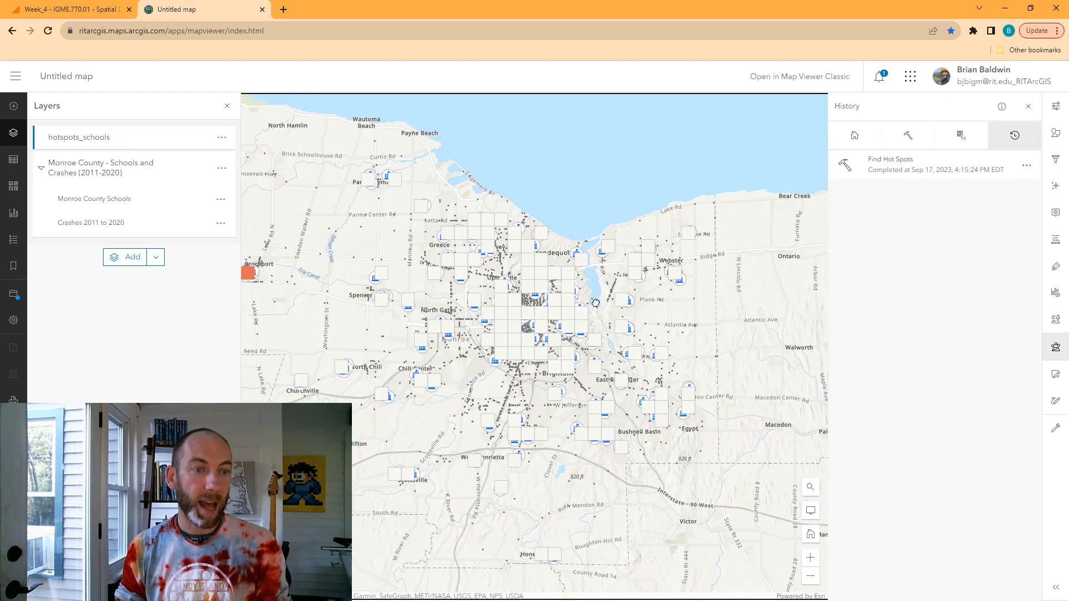
{"action": "scroll", "coordinate": [590, 315], "scroll_direction": "down", "scroll_amount": 2}
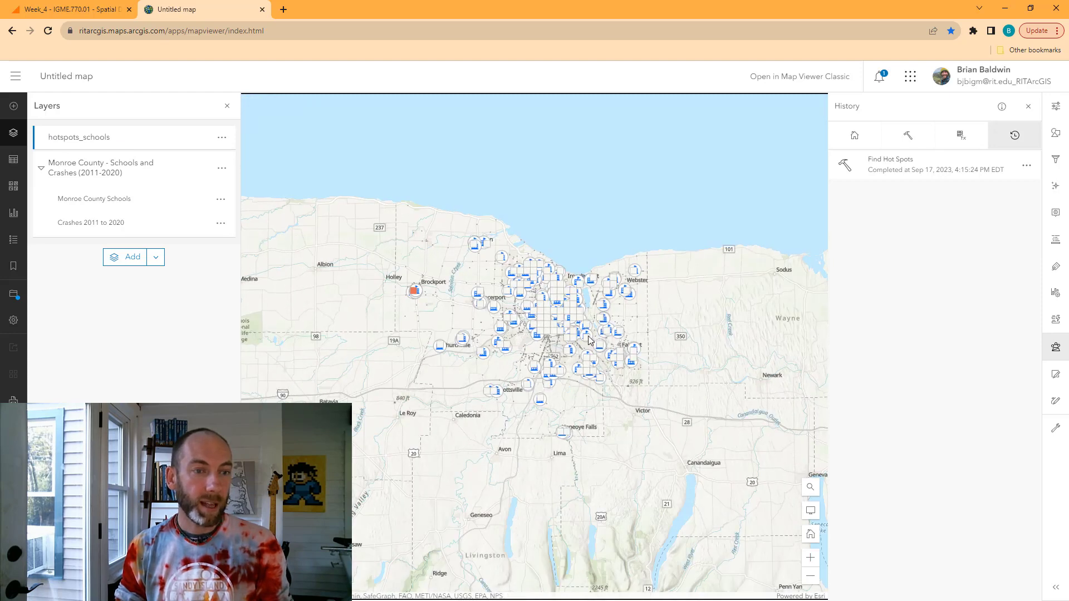
{"action": "scroll", "coordinate": [585, 336], "scroll_direction": "up", "scroll_amount": 2}
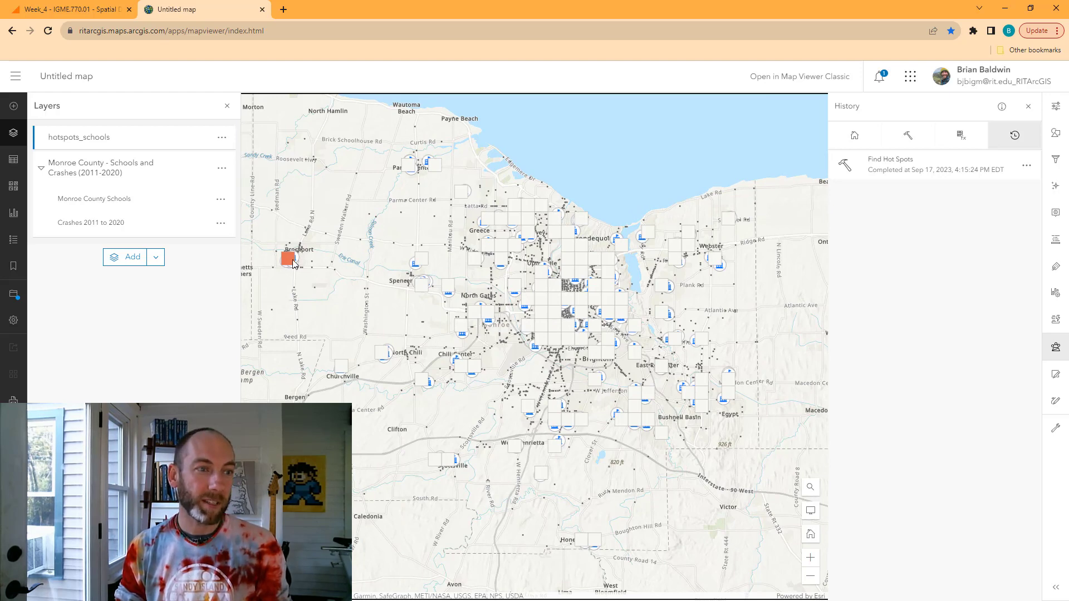
{"action": "scroll", "coordinate": [294, 264], "scroll_direction": "up", "scroll_amount": 4}
{"action": "left_click_drag", "start_coordinate": [294, 264], "coordinate": [445, 267]}
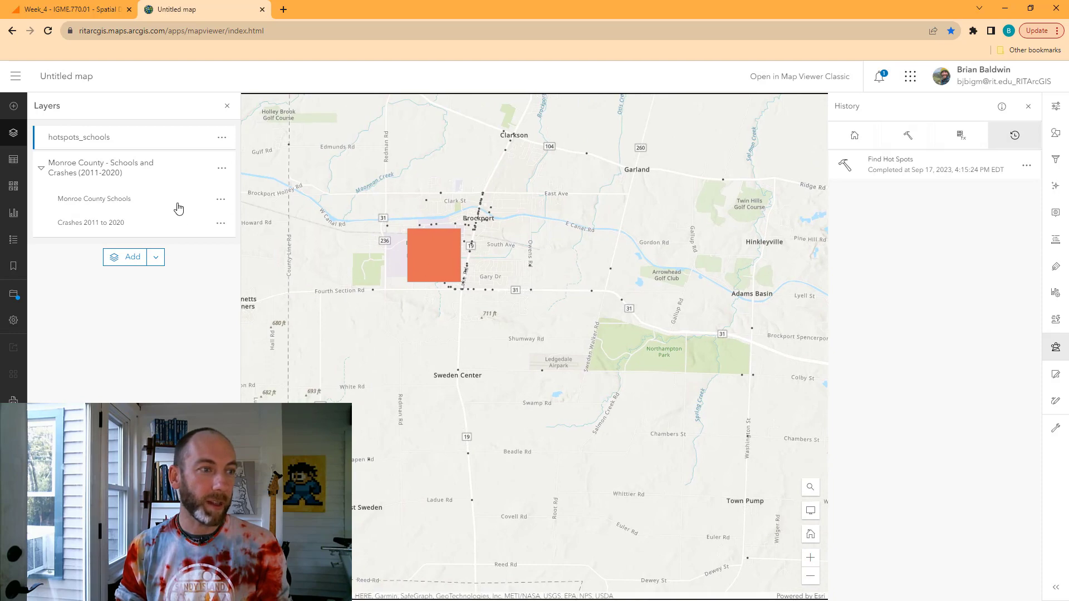
- Hide the hotspots_schools layer and inspect the school points around Brockport and across the county
{"action": "left_click", "coordinate": [207, 139]}
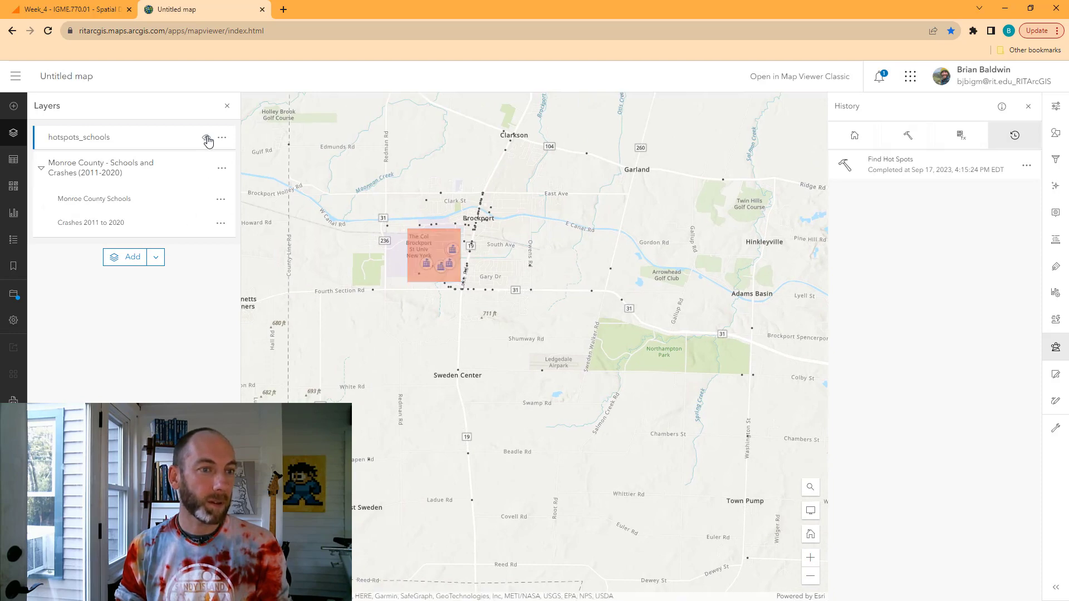
{"action": "scroll", "coordinate": [435, 253], "scroll_direction": "up", "scroll_amount": 2}
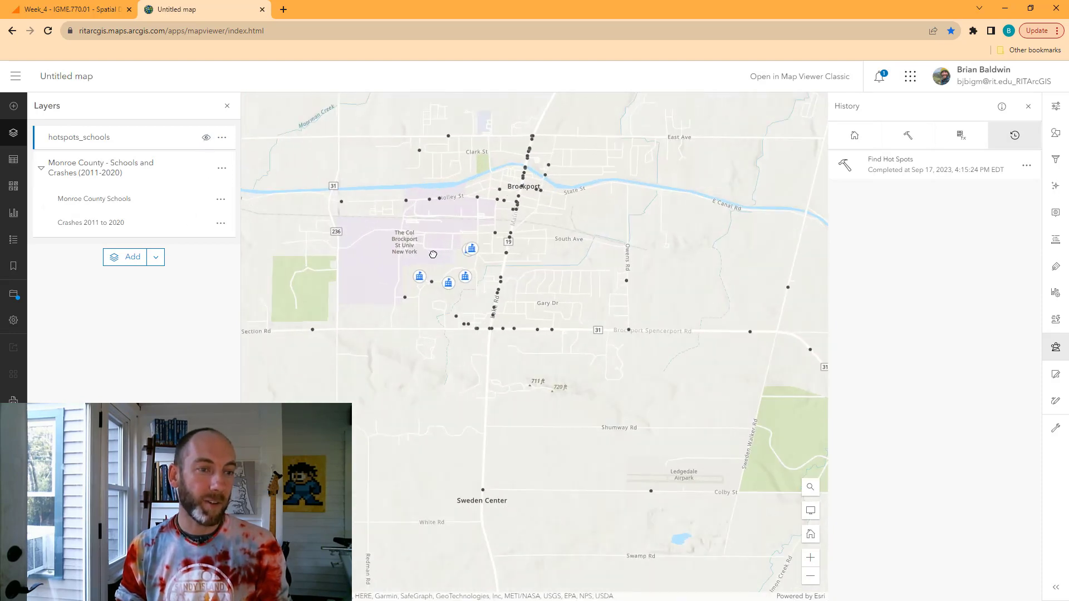
{"action": "scroll", "coordinate": [452, 260], "scroll_direction": "down", "scroll_amount": 3}
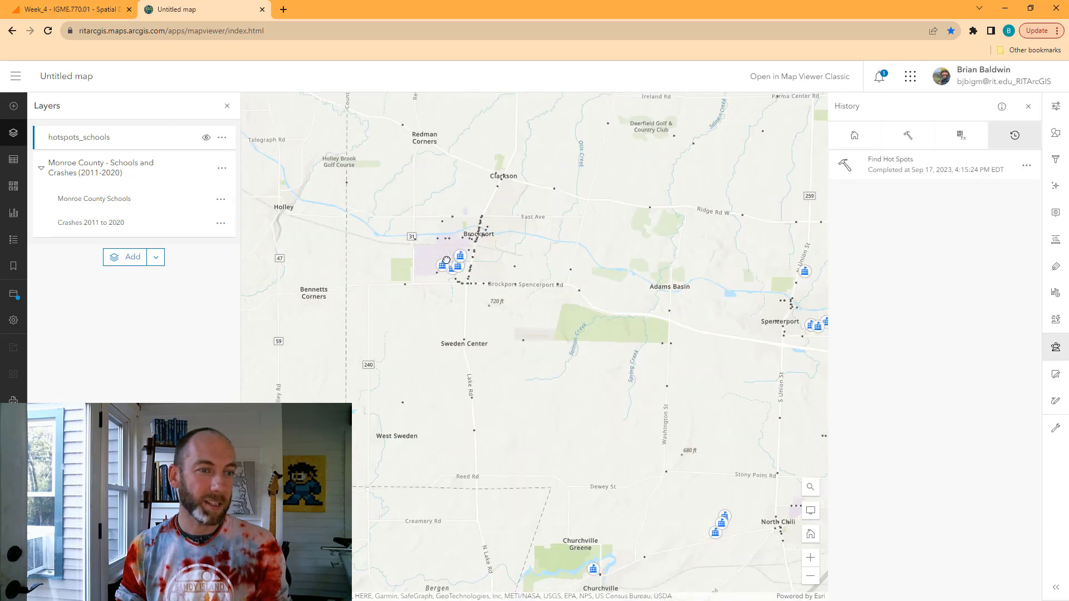
{"action": "scroll", "coordinate": [443, 258], "scroll_direction": "up", "scroll_amount": 3}
{"action": "scroll", "coordinate": [446, 263], "scroll_direction": "down", "scroll_amount": 5}
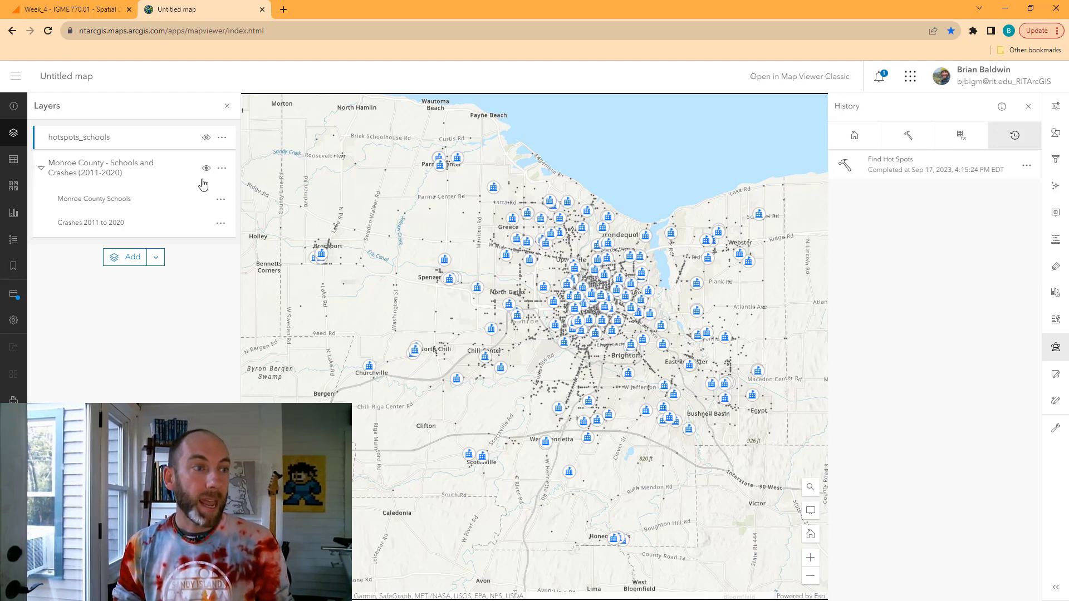
- Search the Living Atlas for "poverty" and add the ACS Poverty Status Variables - Boundaries layer to the map
{"action": "left_click", "coordinate": [13, 107]}
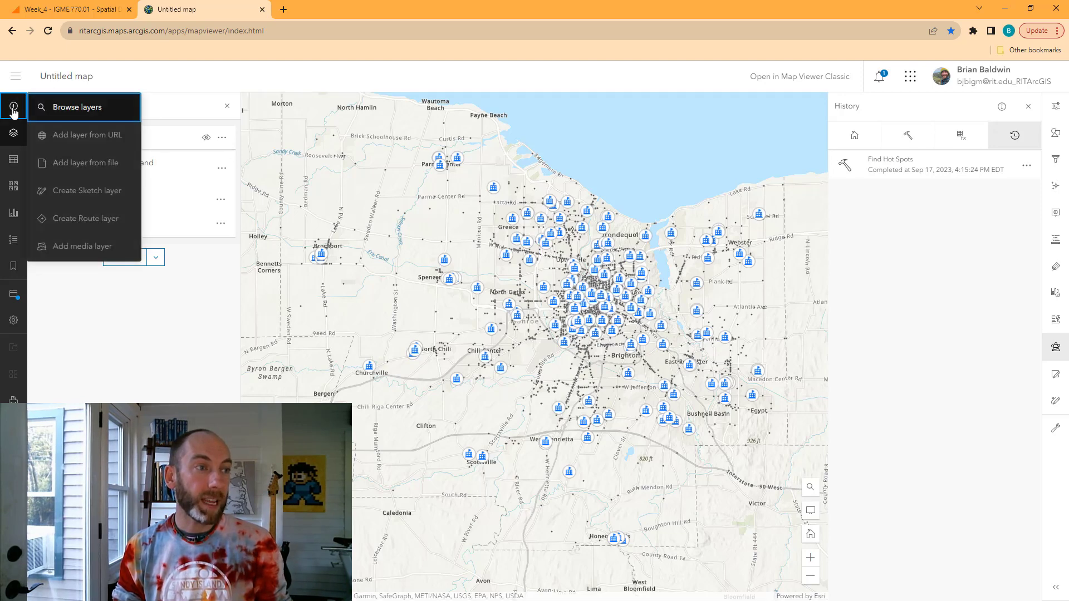
{"action": "left_click", "coordinate": [91, 108]}
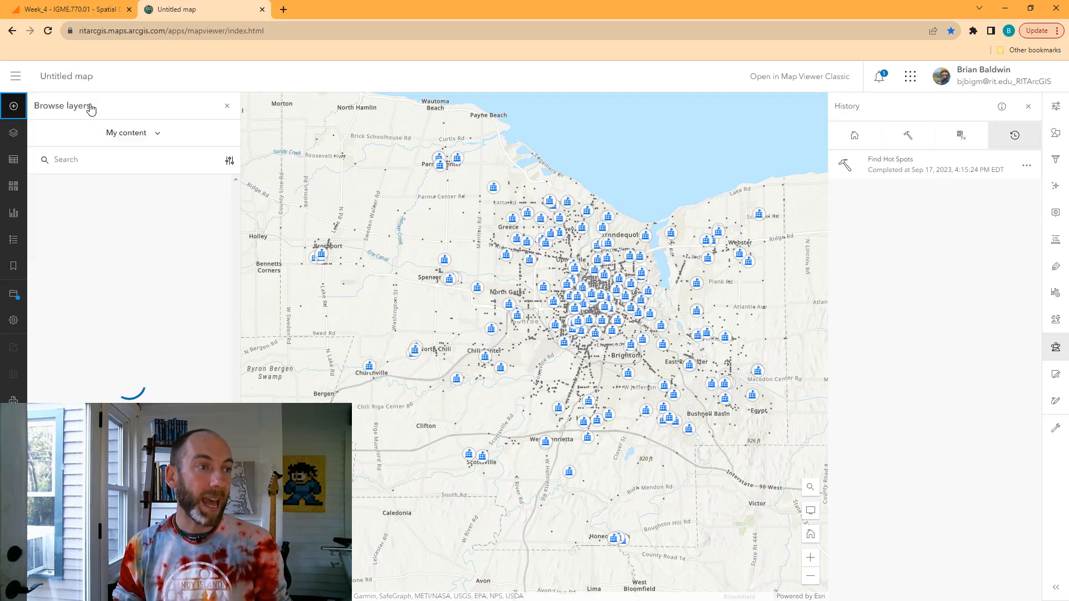
{"action": "left_click", "coordinate": [158, 136]}
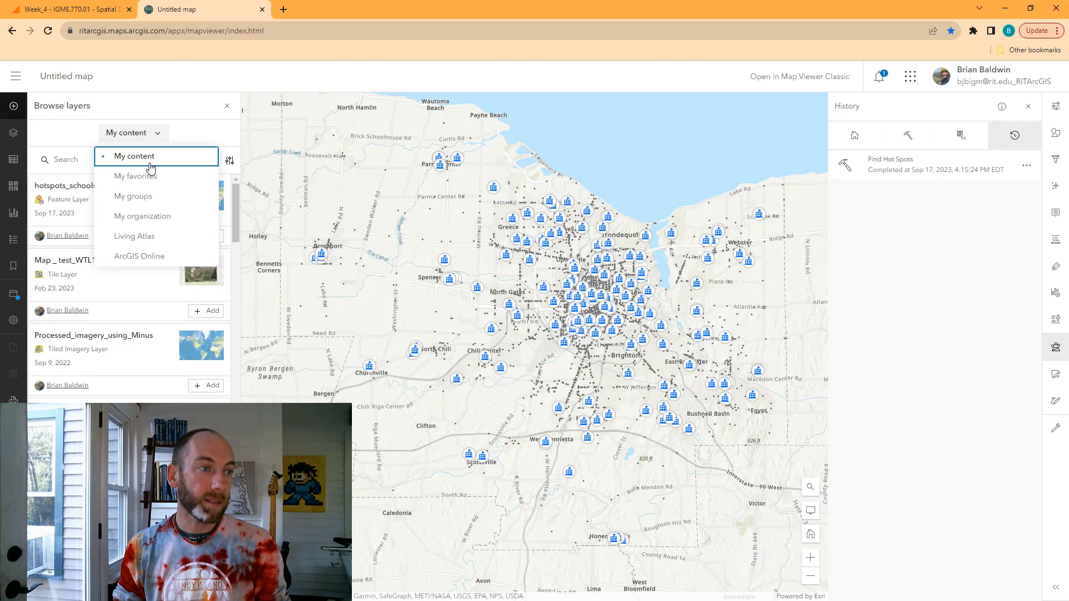
{"action": "left_click", "coordinate": [143, 238]}
{"action": "left_click", "coordinate": [96, 160]}
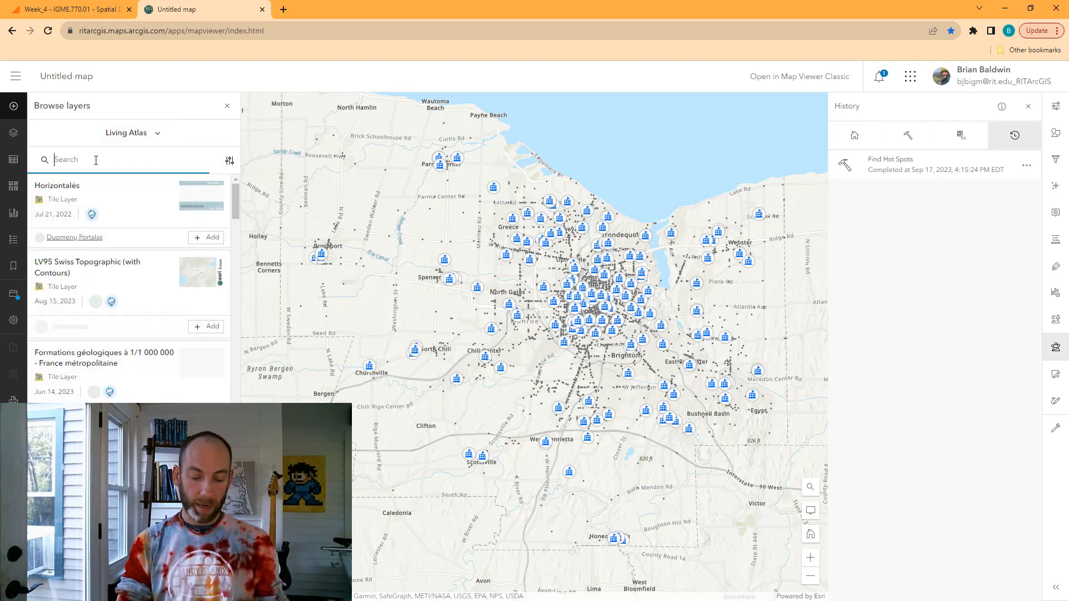
{"action": "type", "text": "poverty"}
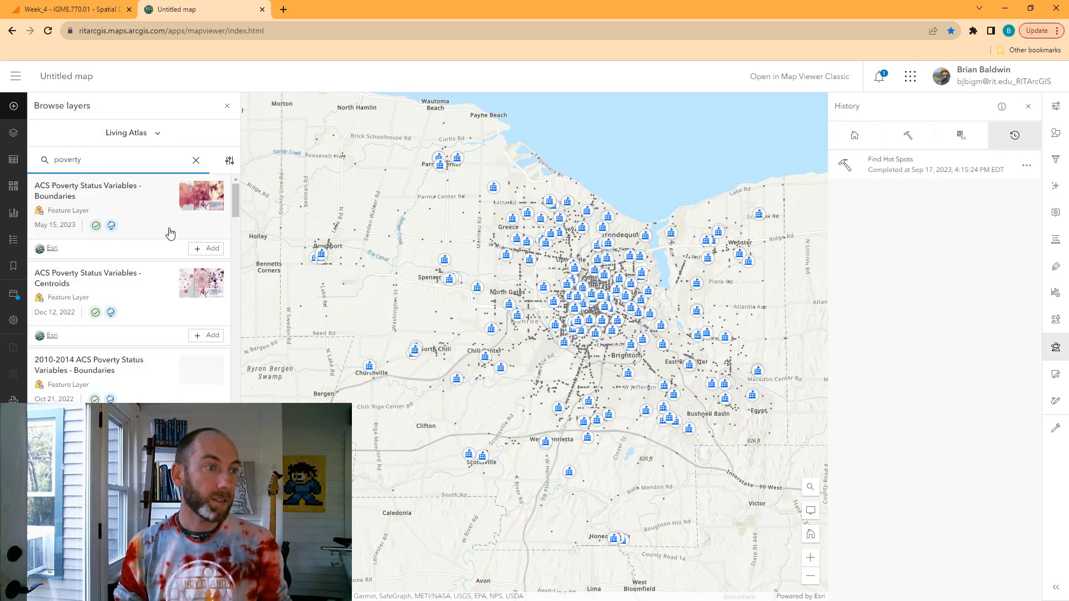
{"action": "left_click", "coordinate": [204, 253]}
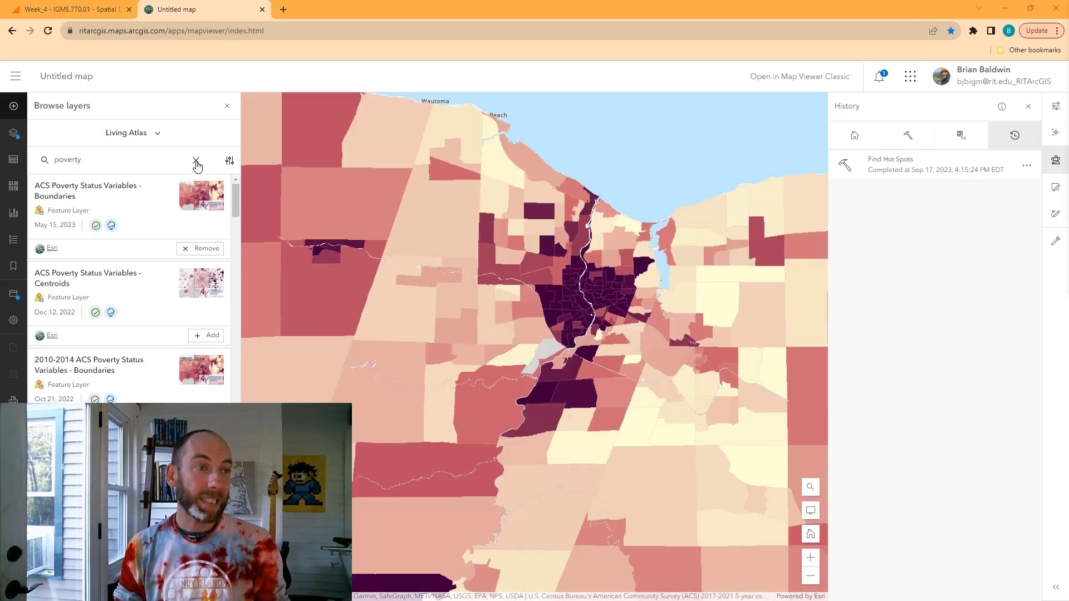
{"action": "left_click", "coordinate": [228, 106]}
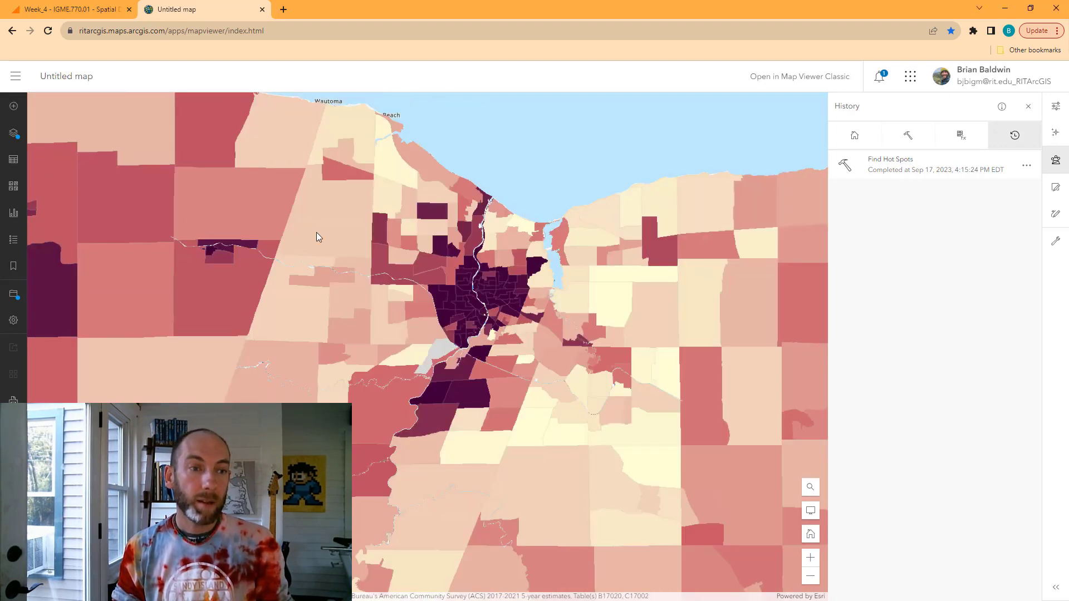
- Start a filter expression on the Tract layer of ACS Poverty Status Variables - Boundaries, using the County field
{"action": "left_click", "coordinate": [14, 134]}
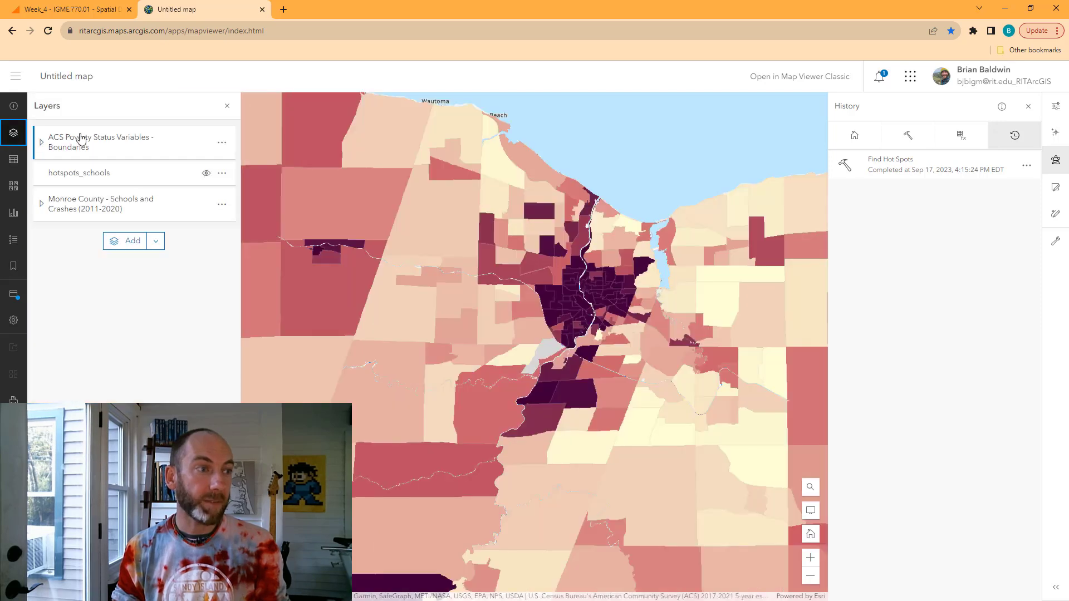
{"action": "left_click", "coordinate": [42, 145]}
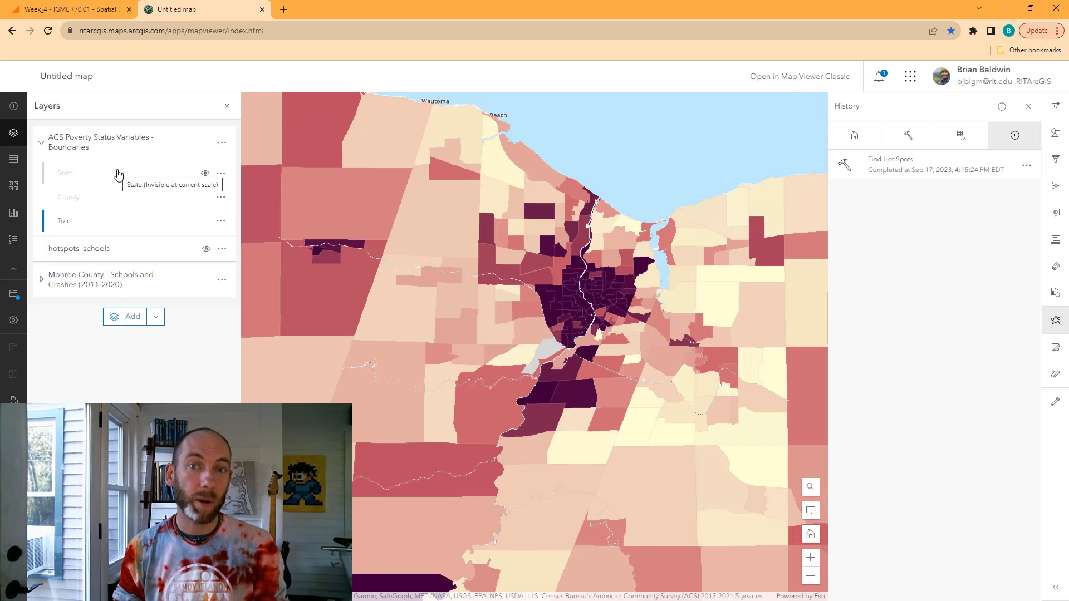
{"action": "left_click", "coordinate": [1057, 161]}
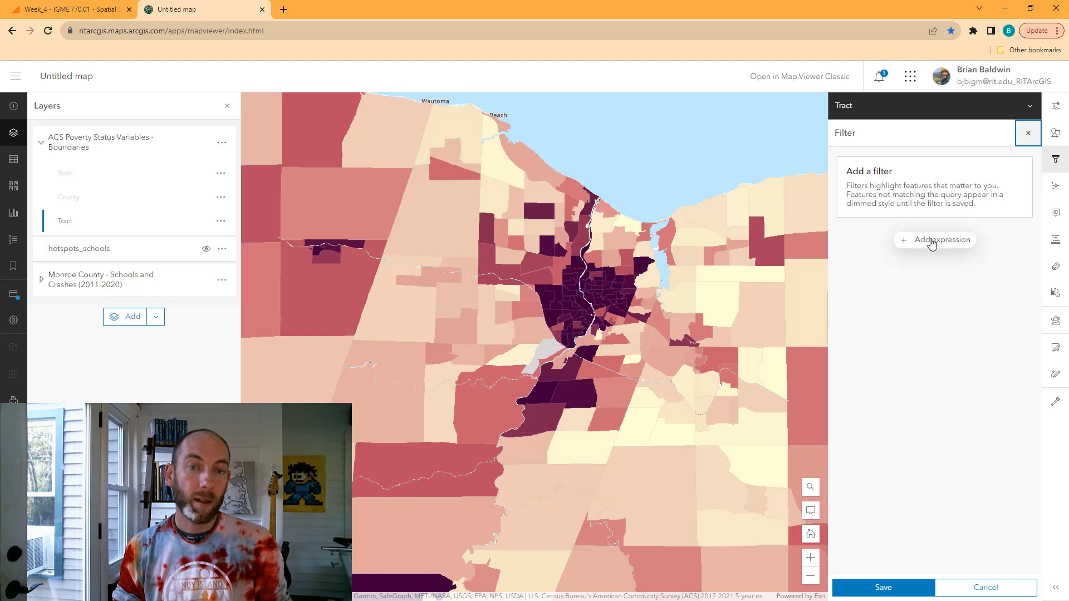
{"action": "left_click", "coordinate": [931, 241]}
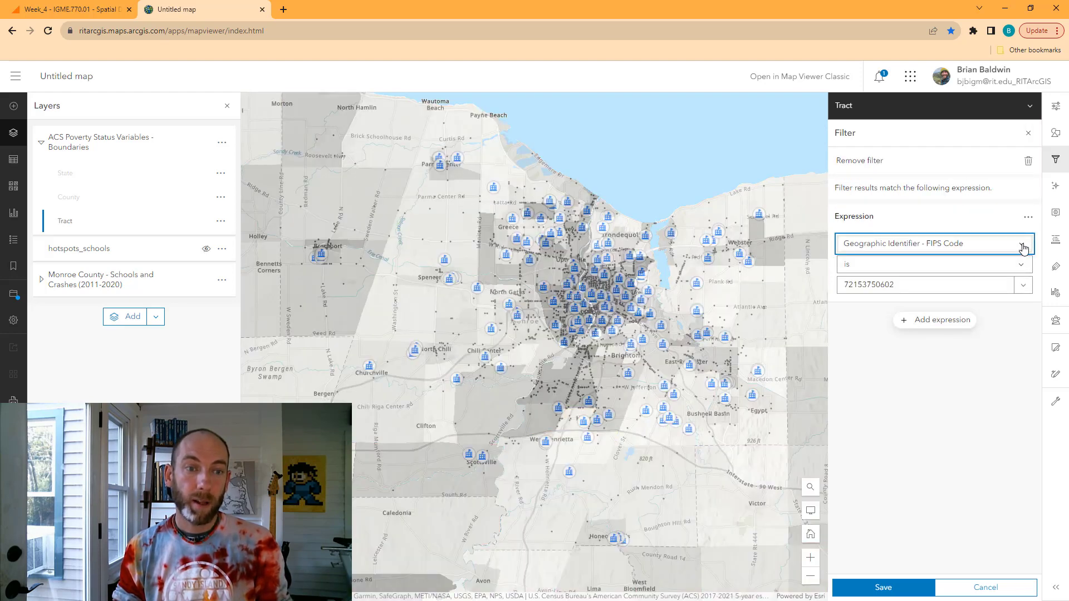
{"action": "left_click", "coordinate": [955, 247]}
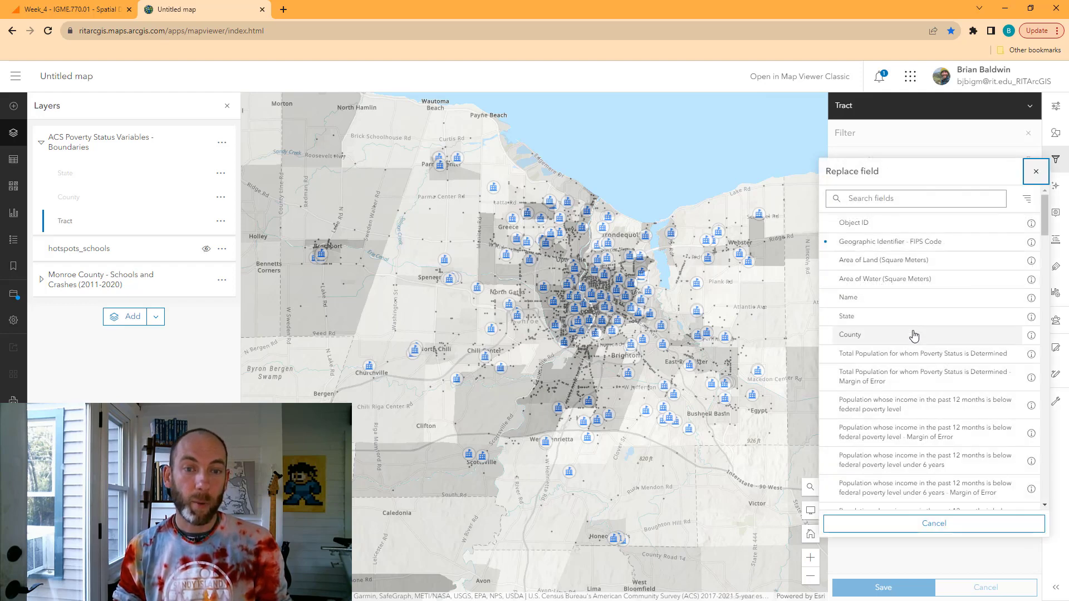
{"action": "left_click", "coordinate": [914, 336]}
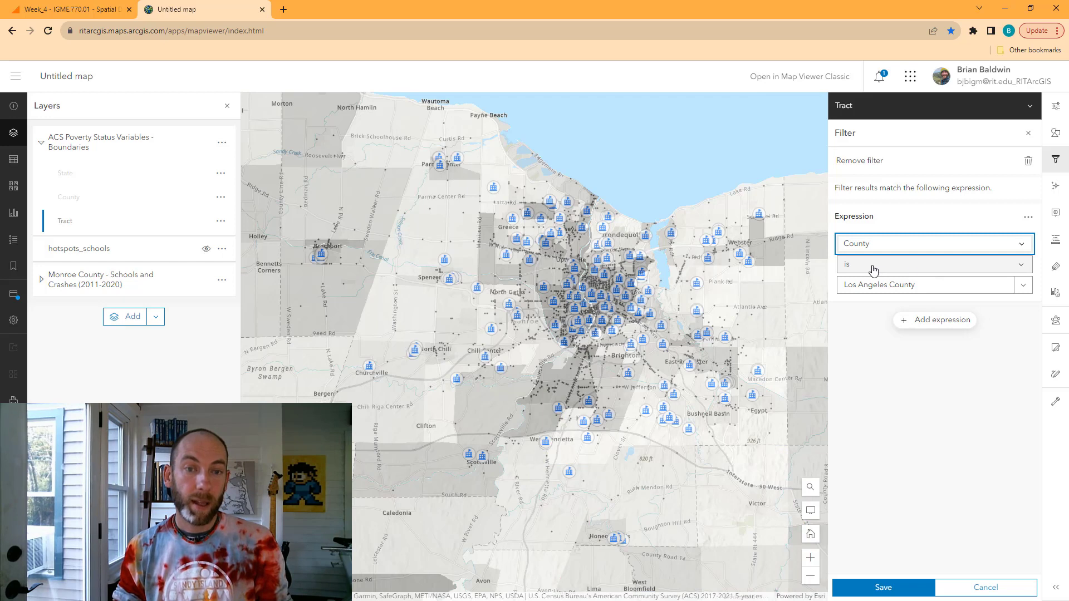
- Set the filter expression's value to Monroe County and save the filter
{"action": "left_click", "coordinate": [1024, 285]}
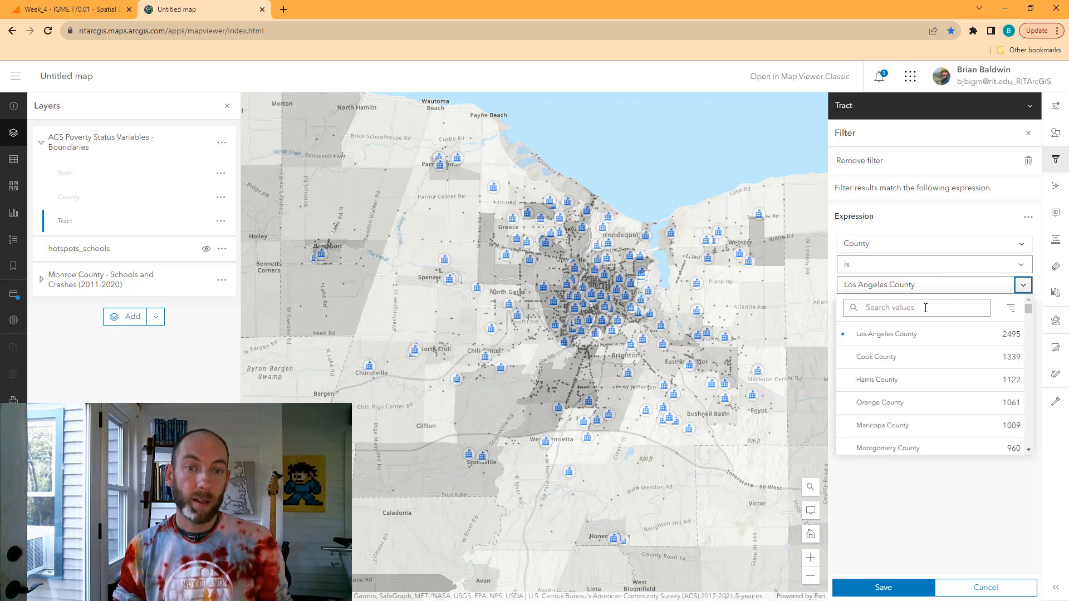
{"action": "left_click", "coordinate": [926, 308]}
{"action": "type", "text": "monr"}
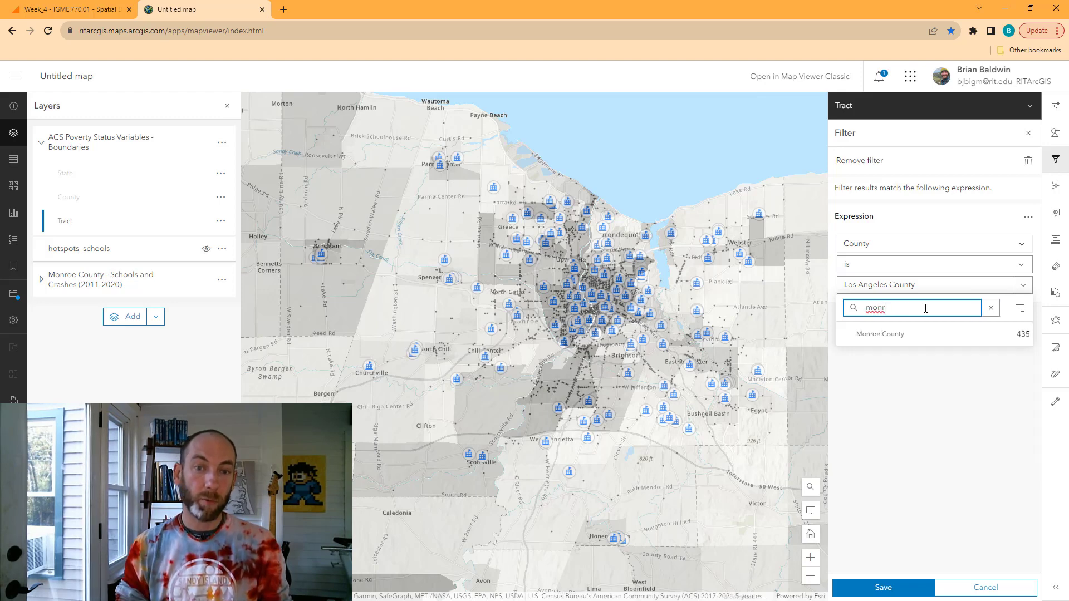
{"action": "left_click", "coordinate": [906, 335]}
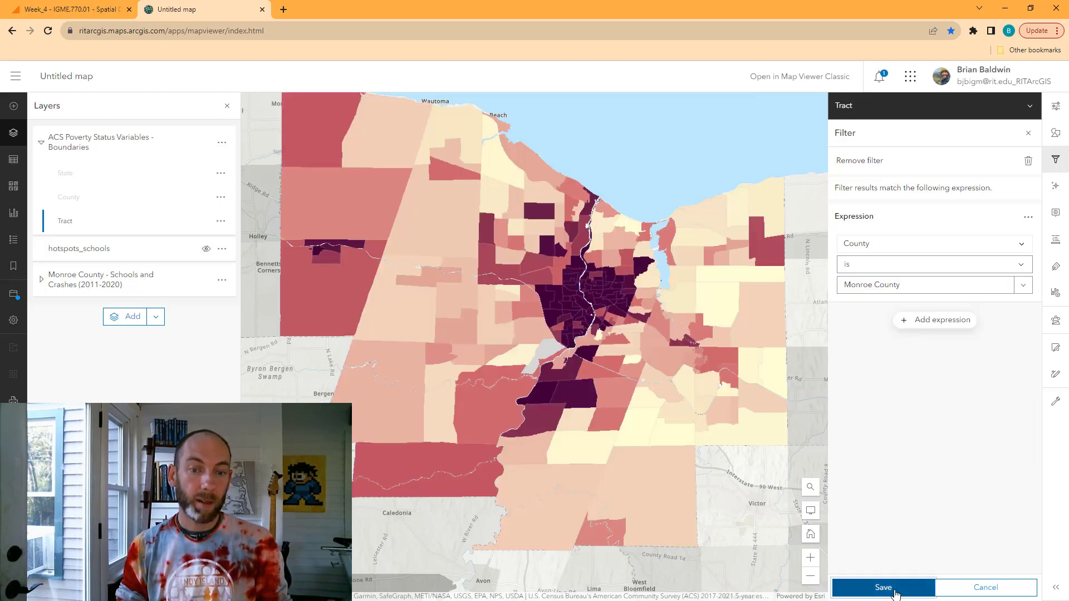
{"action": "left_click", "coordinate": [898, 595]}
- Move the Monroe County - Schools and Crashes (2011-2020) group above the poverty layer and hide its Monroe County Schools layer
{"action": "scroll", "coordinate": [731, 329], "scroll_direction": "down", "scroll_amount": 2}
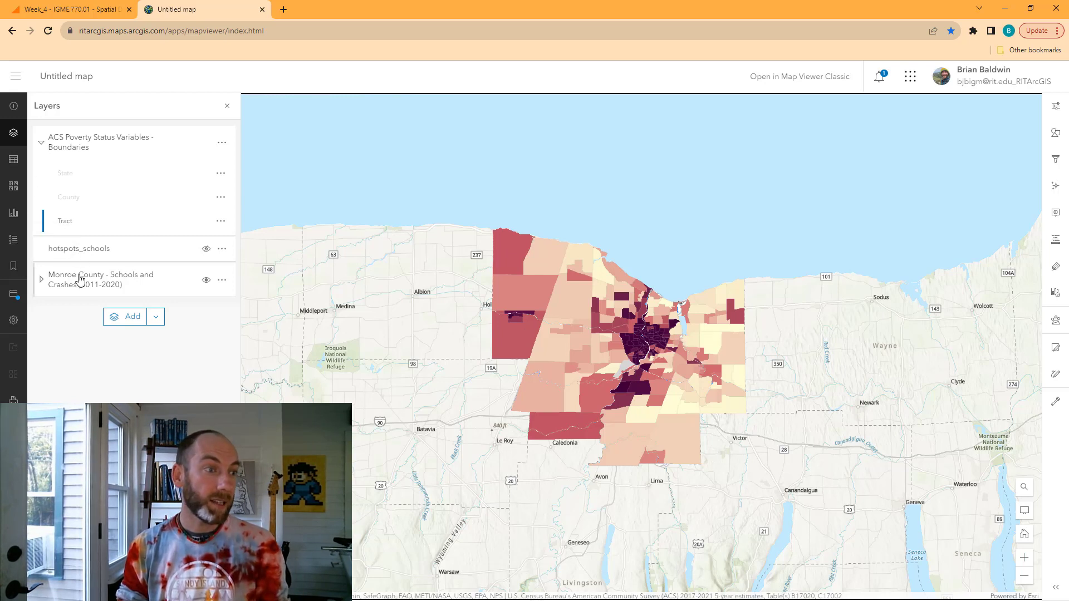
{"action": "left_click_drag", "start_coordinate": [80, 284], "coordinate": [81, 140]}
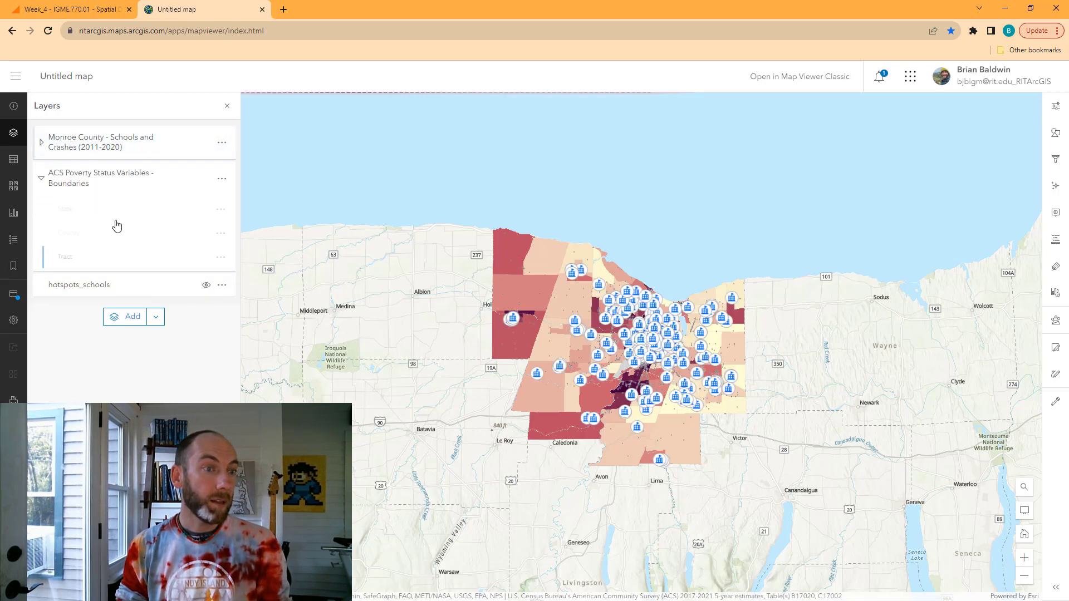
{"action": "left_click", "coordinate": [41, 143]}
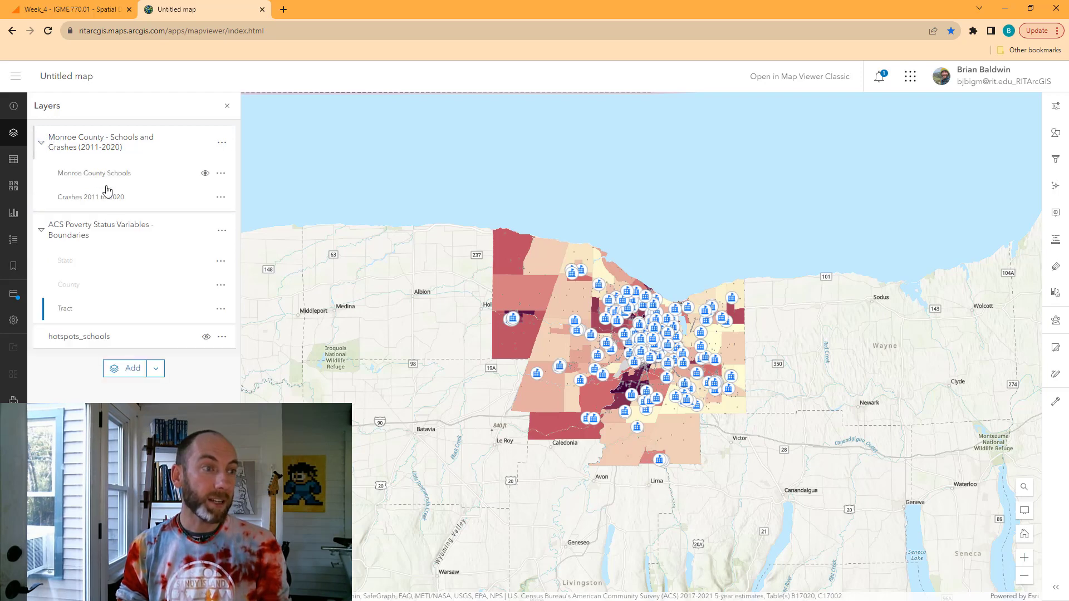
{"action": "left_click", "coordinate": [204, 174]}
{"action": "scroll", "coordinate": [640, 344], "scroll_direction": "up", "scroll_amount": 4}
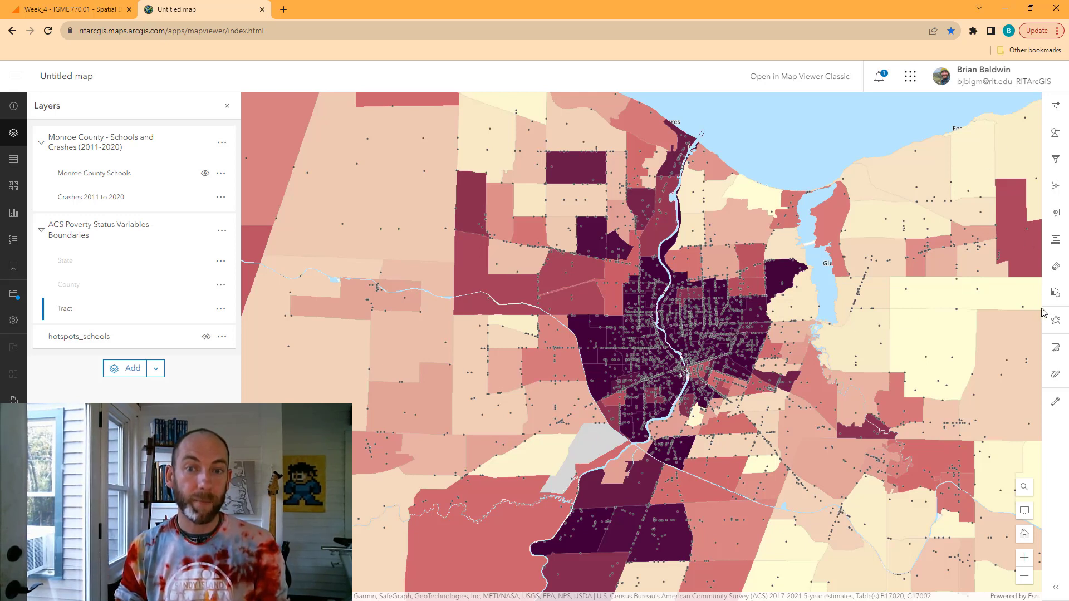
- Bring up the list of analysis tools and get ready to search it by name or keyword
{"action": "left_click", "coordinate": [1057, 326]}
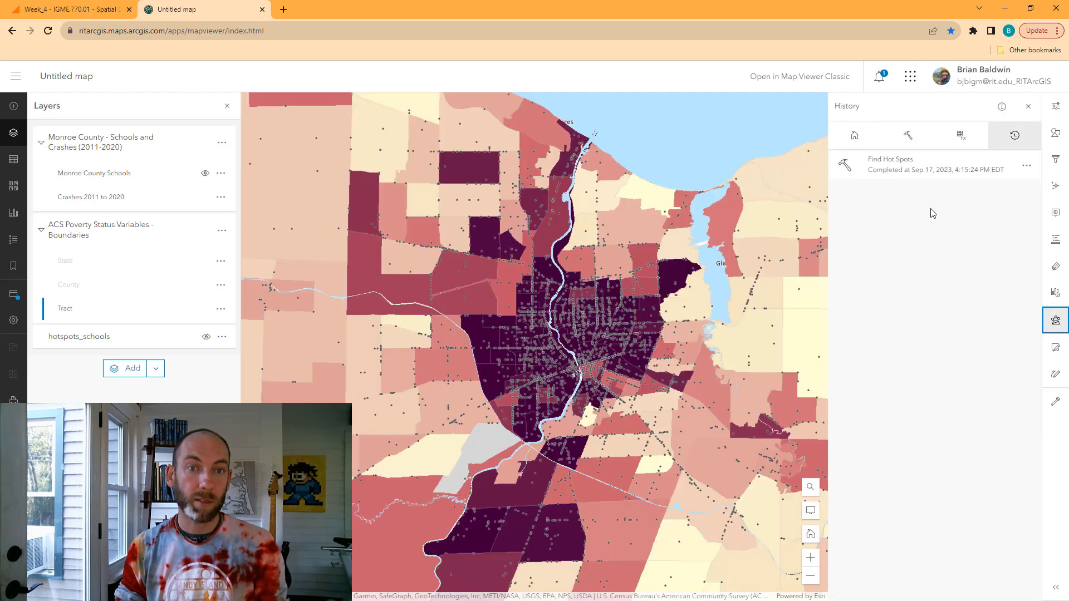
{"action": "left_click", "coordinate": [908, 136]}
{"action": "left_click", "coordinate": [925, 166]}
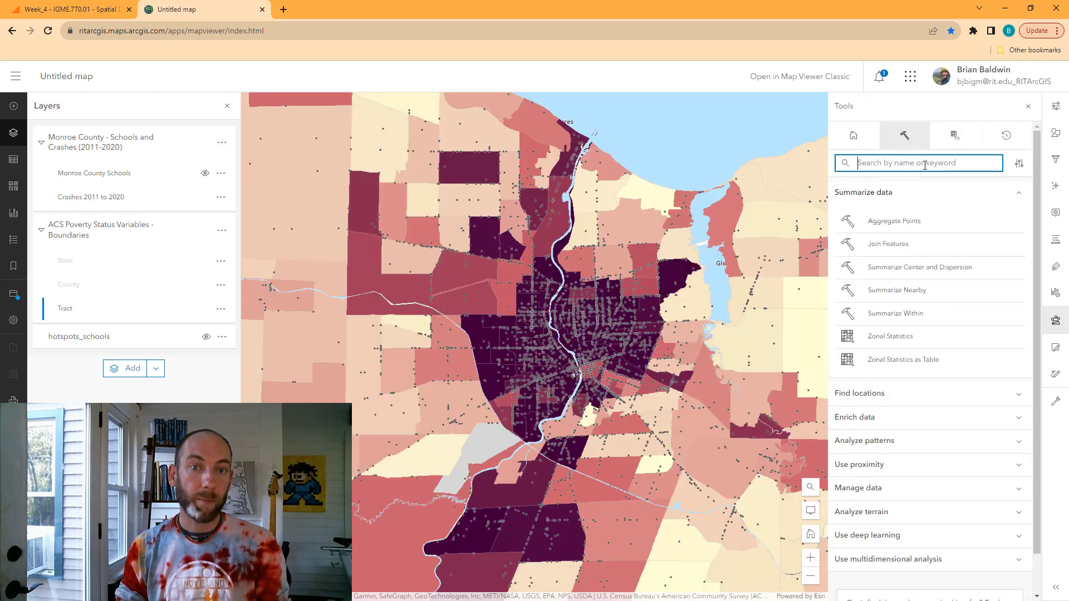